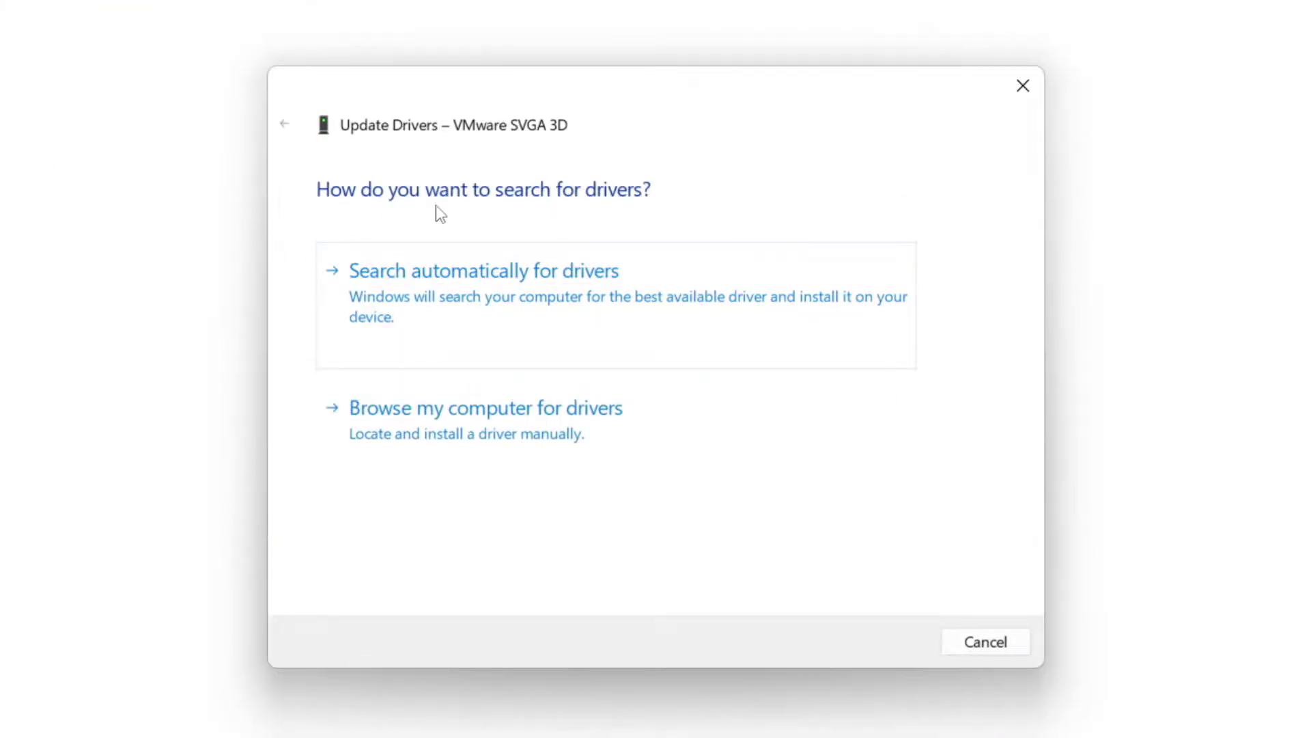
Step: Search automatically for an updated VMware SVGA 3D display driver and close the update wizard
click(573, 302)
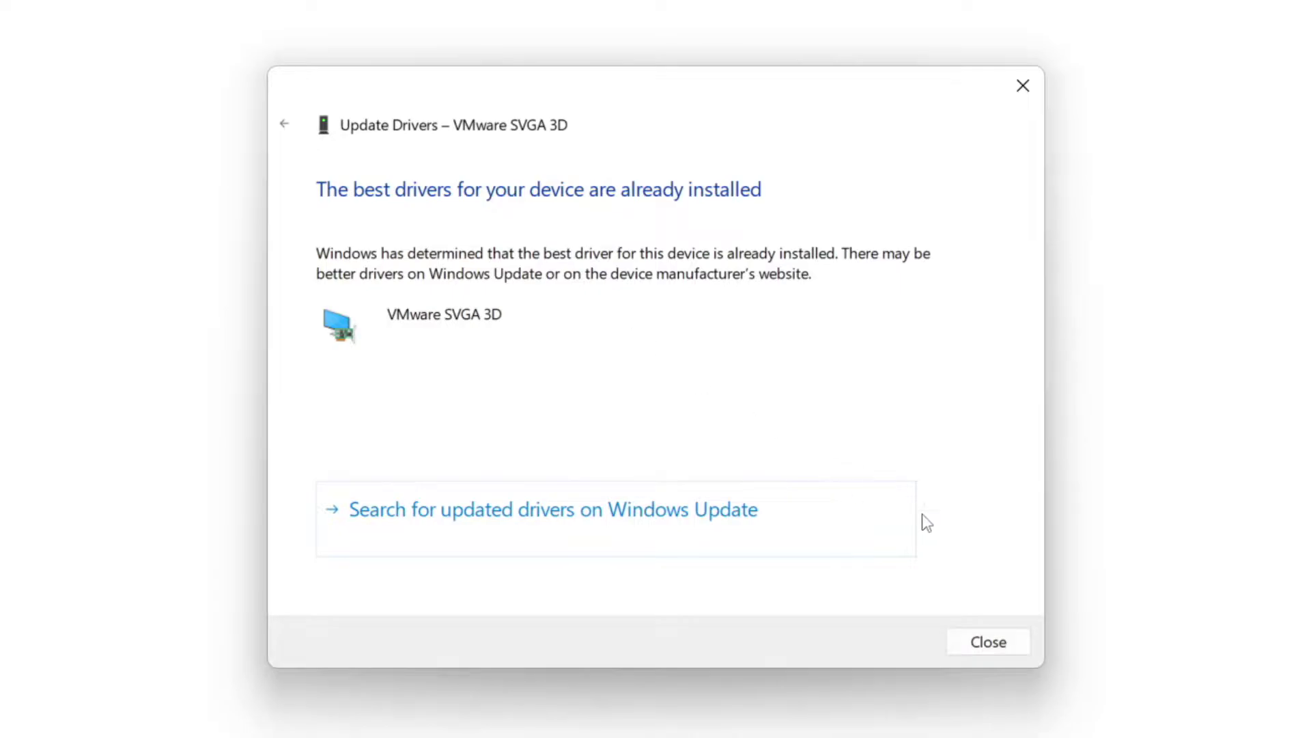
click(984, 644)
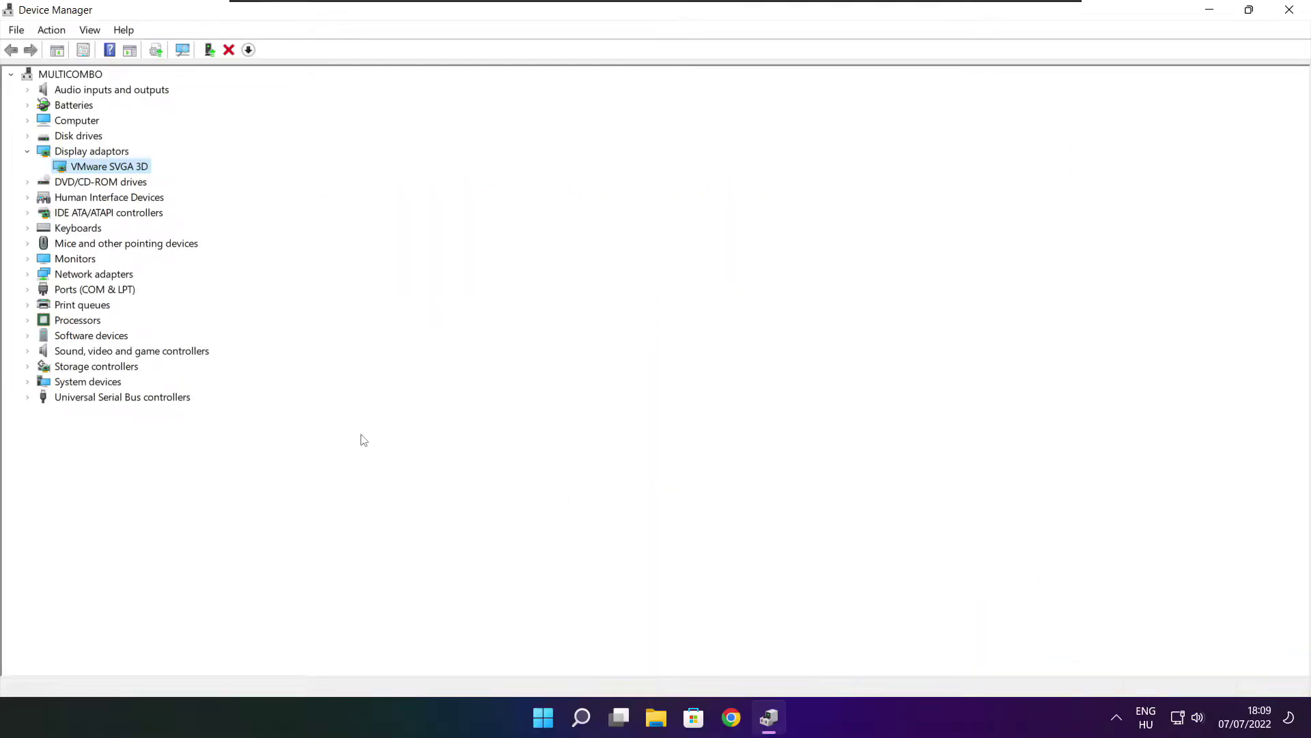
Step: Search automatically for an updated driver for the High Definition Audio Device, closing the wizard and Device Manager when finished
click(85, 435)
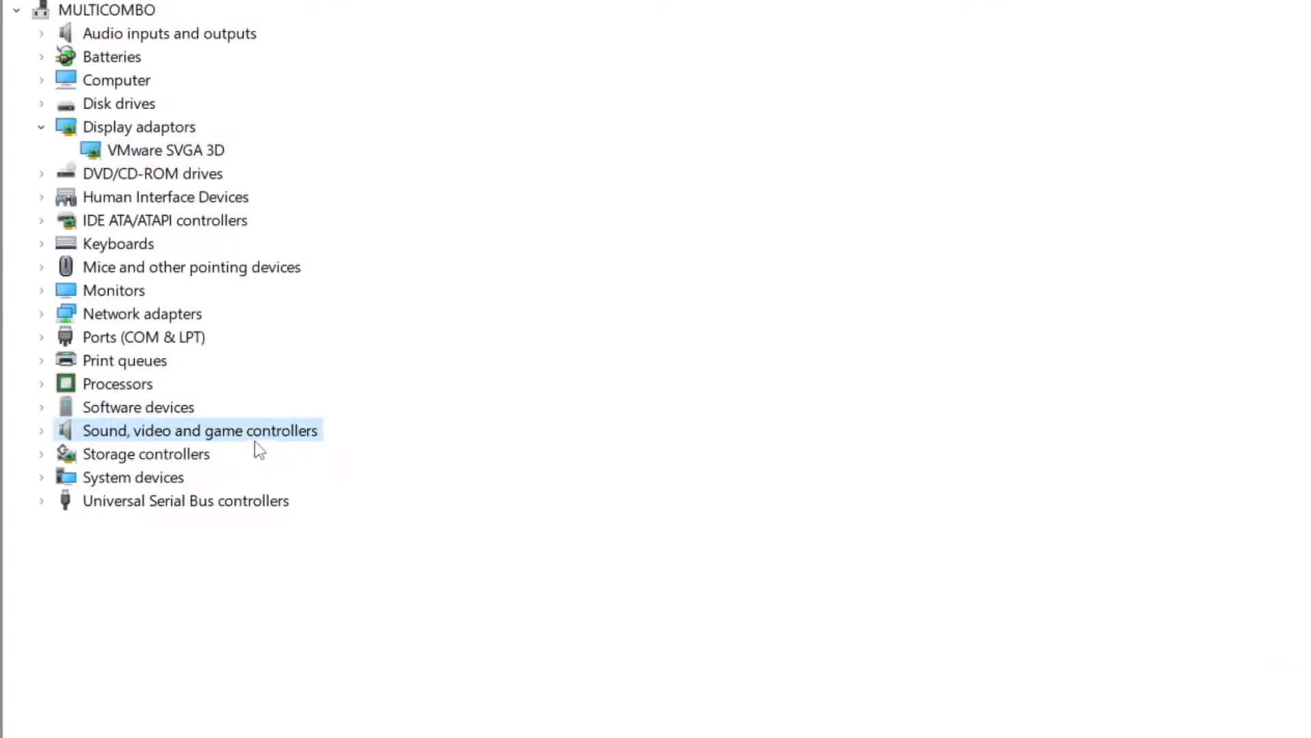
click(42, 432)
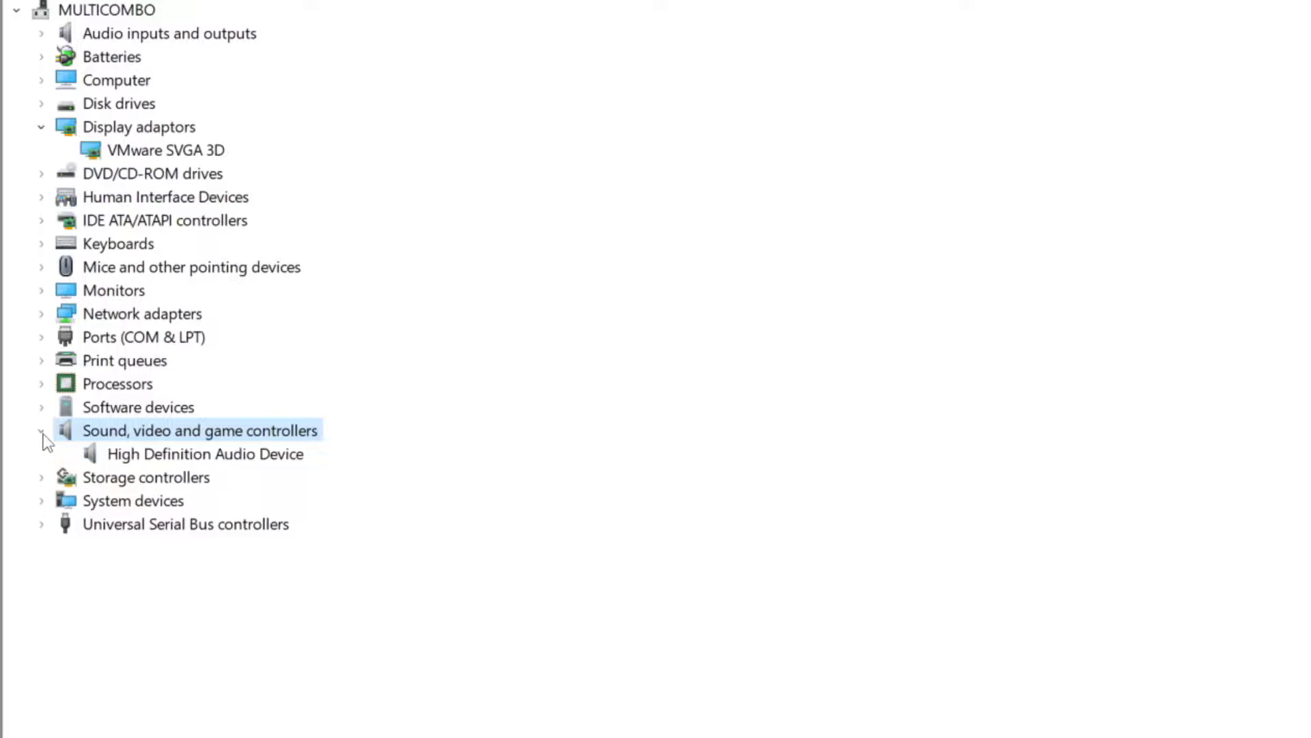
click(209, 457)
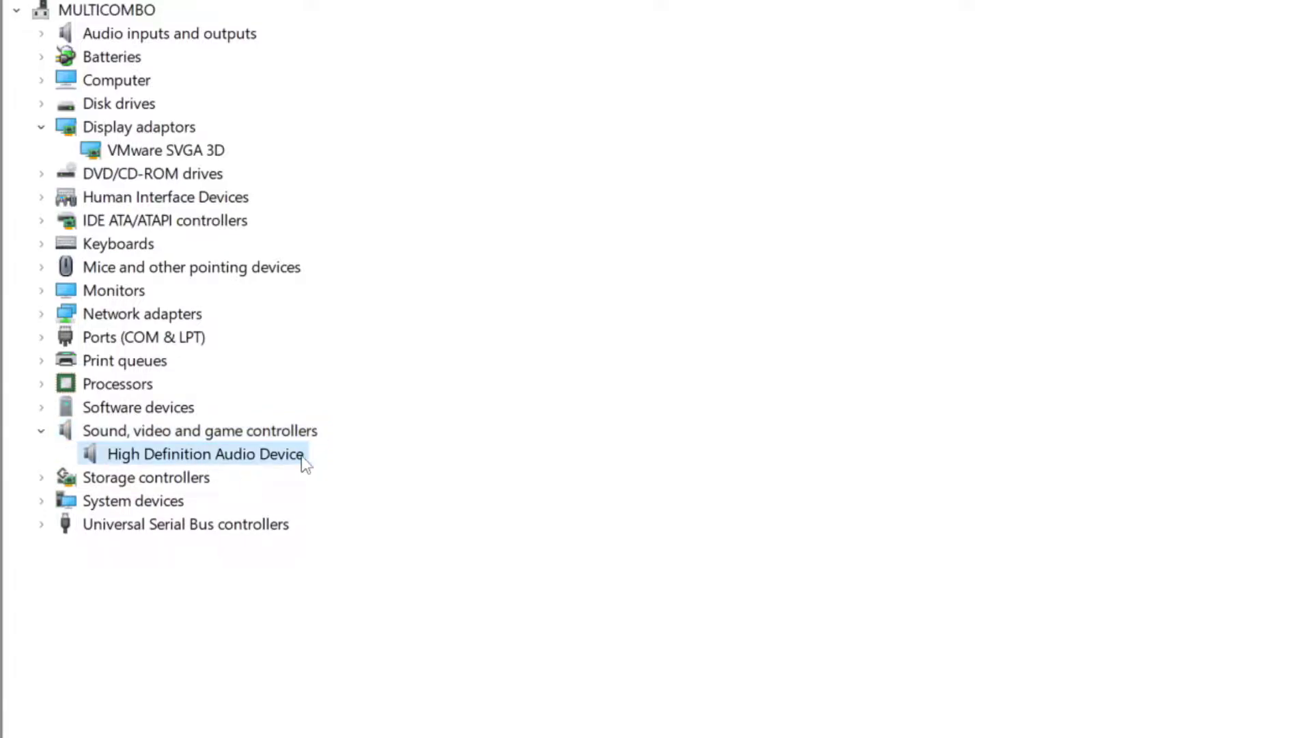
right_click(190, 455)
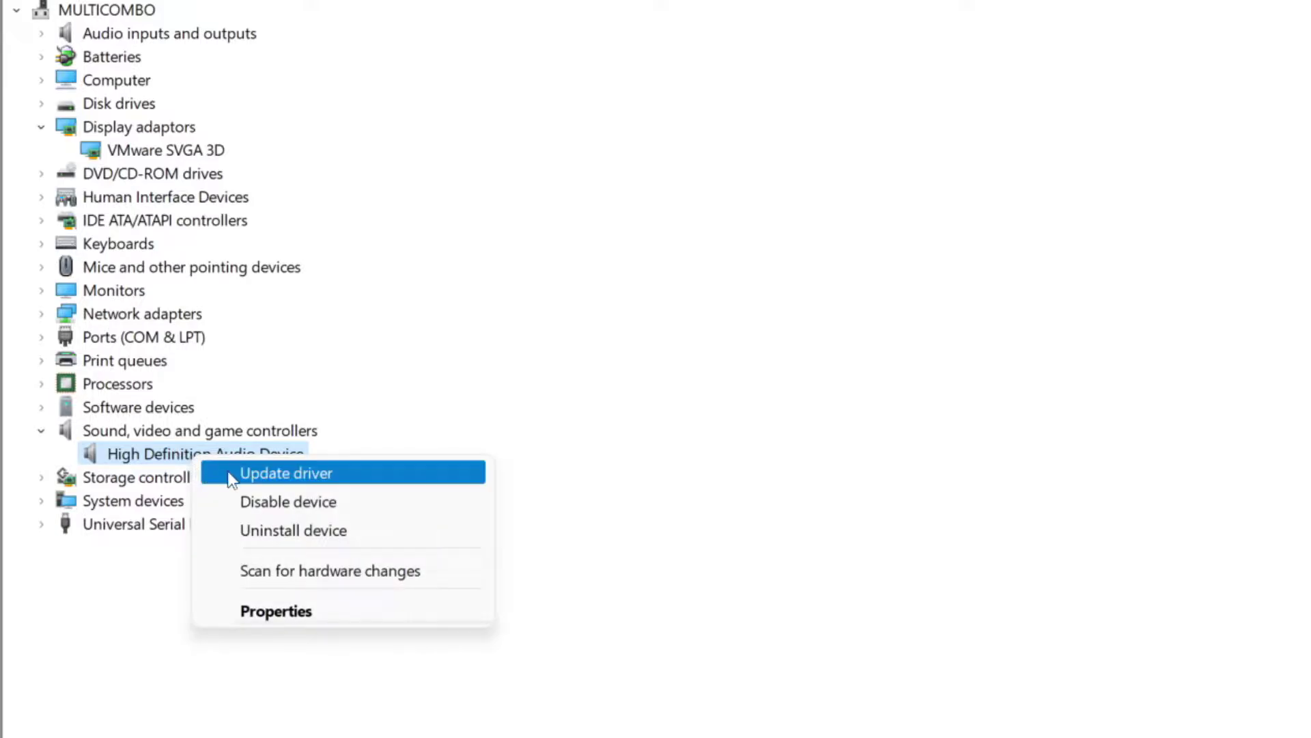
click(388, 481)
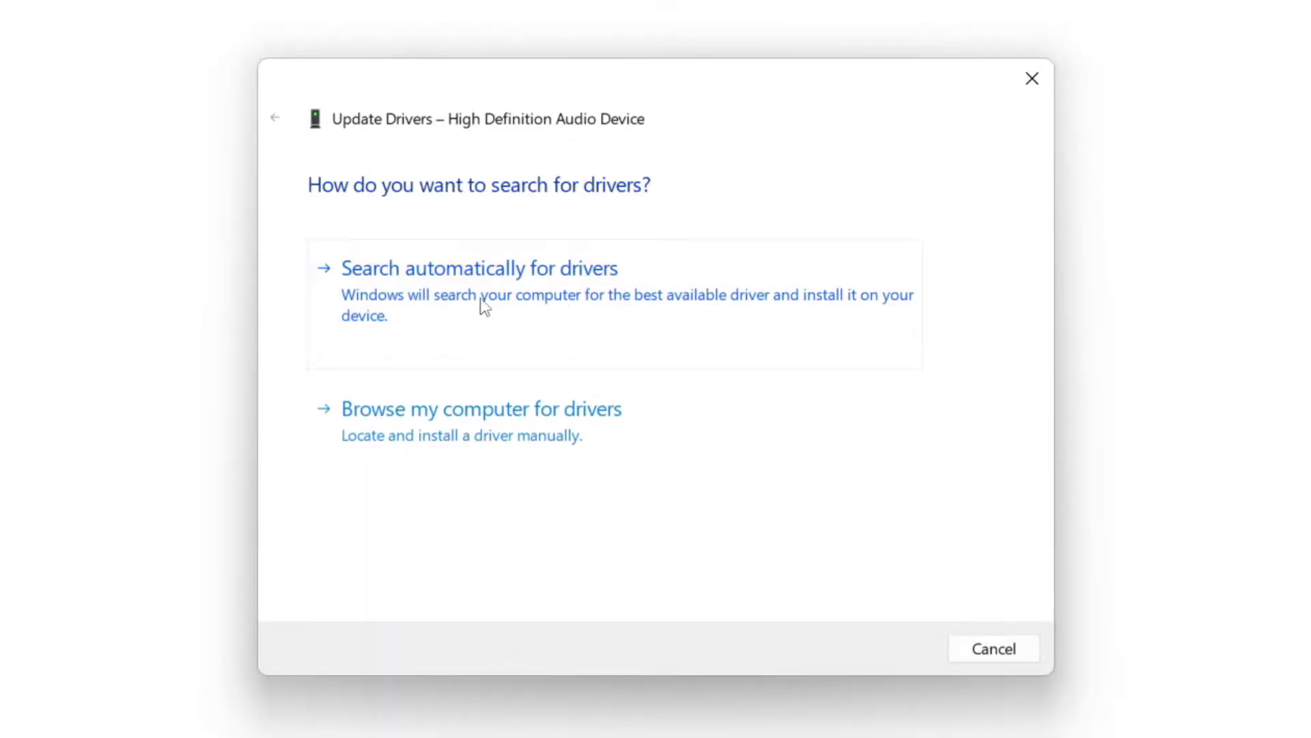
click(523, 300)
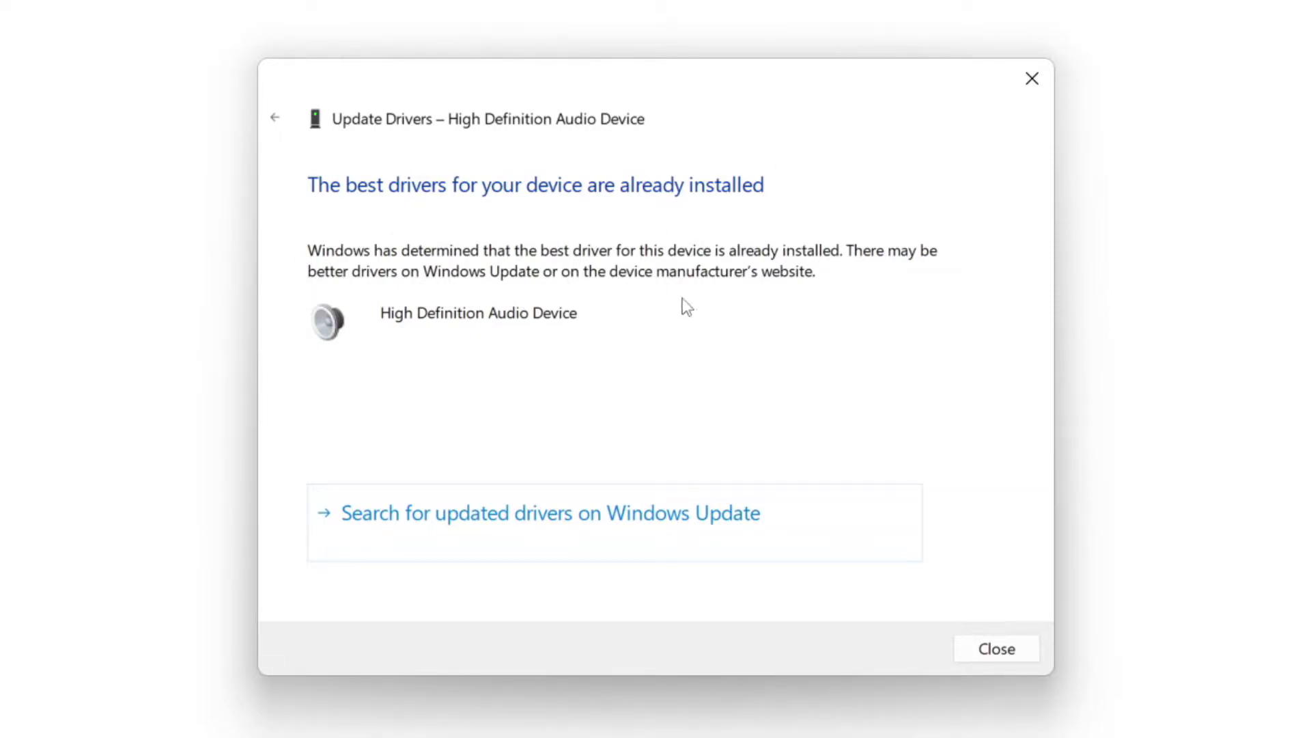
click(998, 649)
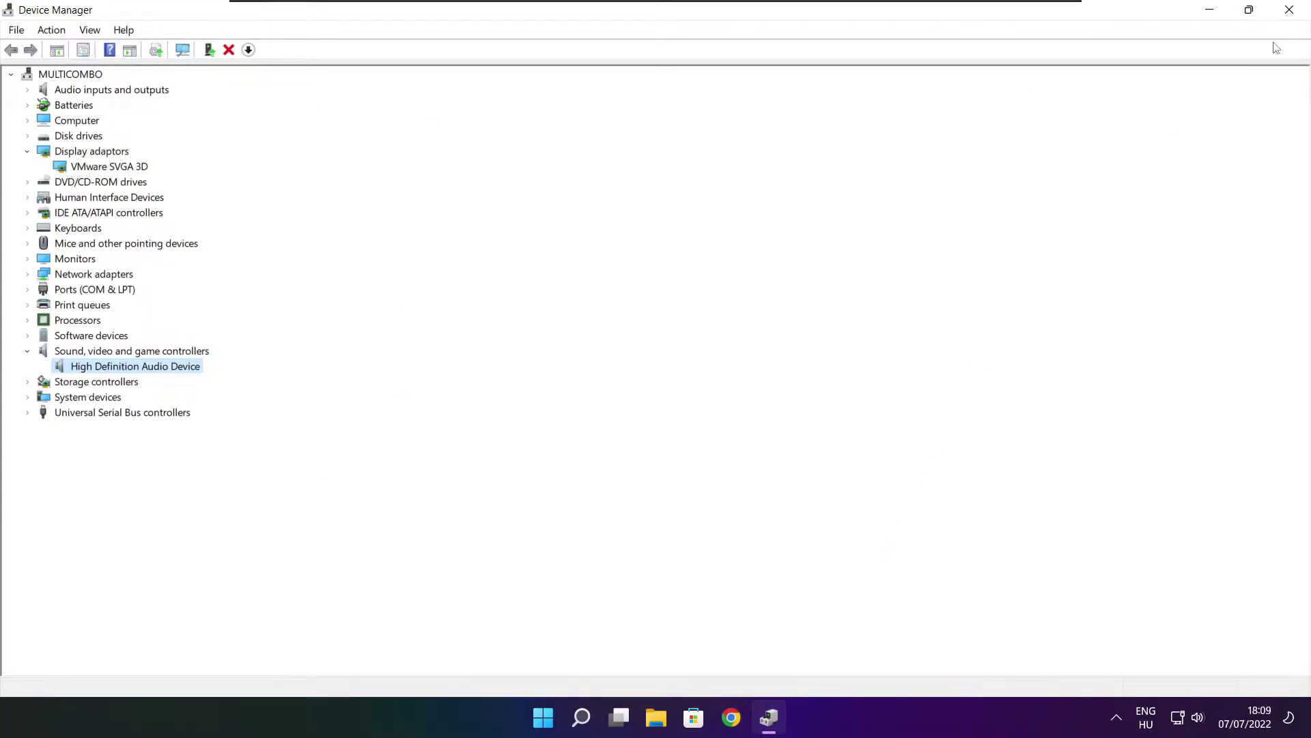
click(1291, 11)
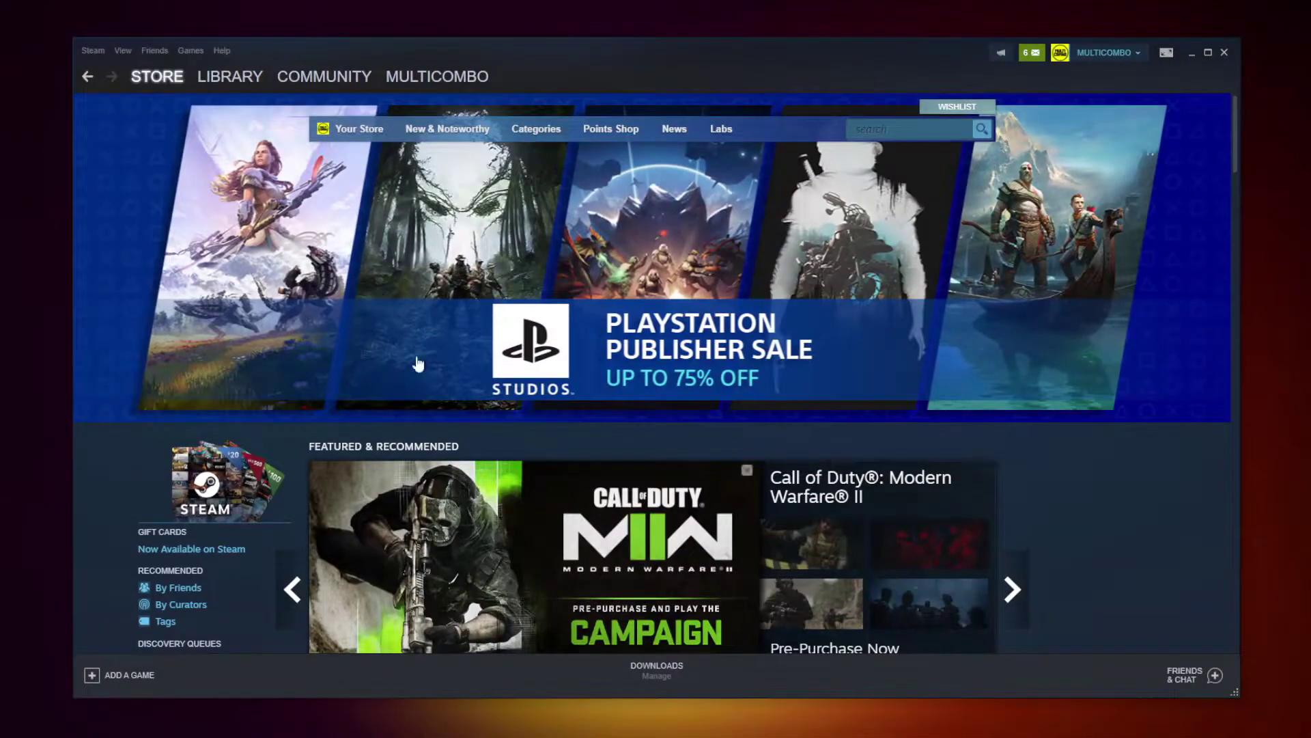
Step: In the Steam library, verify the integrity of the favorite game's local files
mouse_move(235, 90)
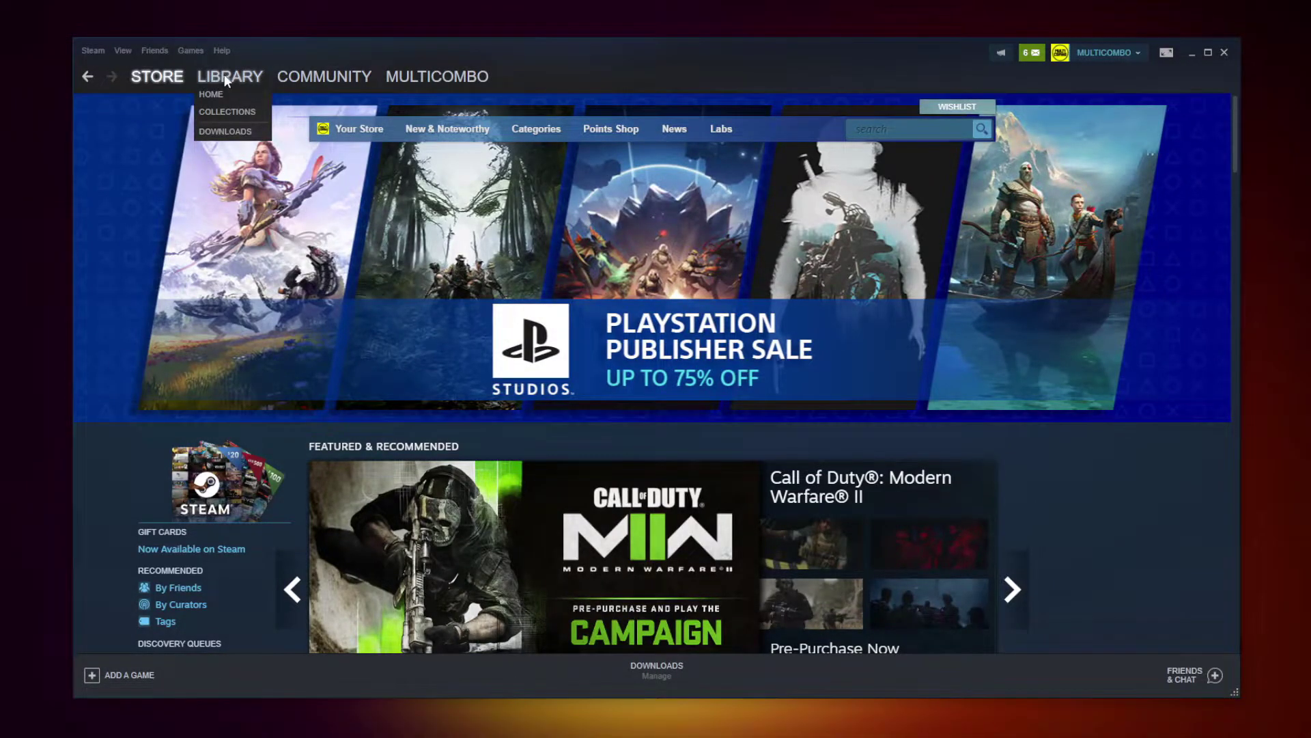
click(227, 78)
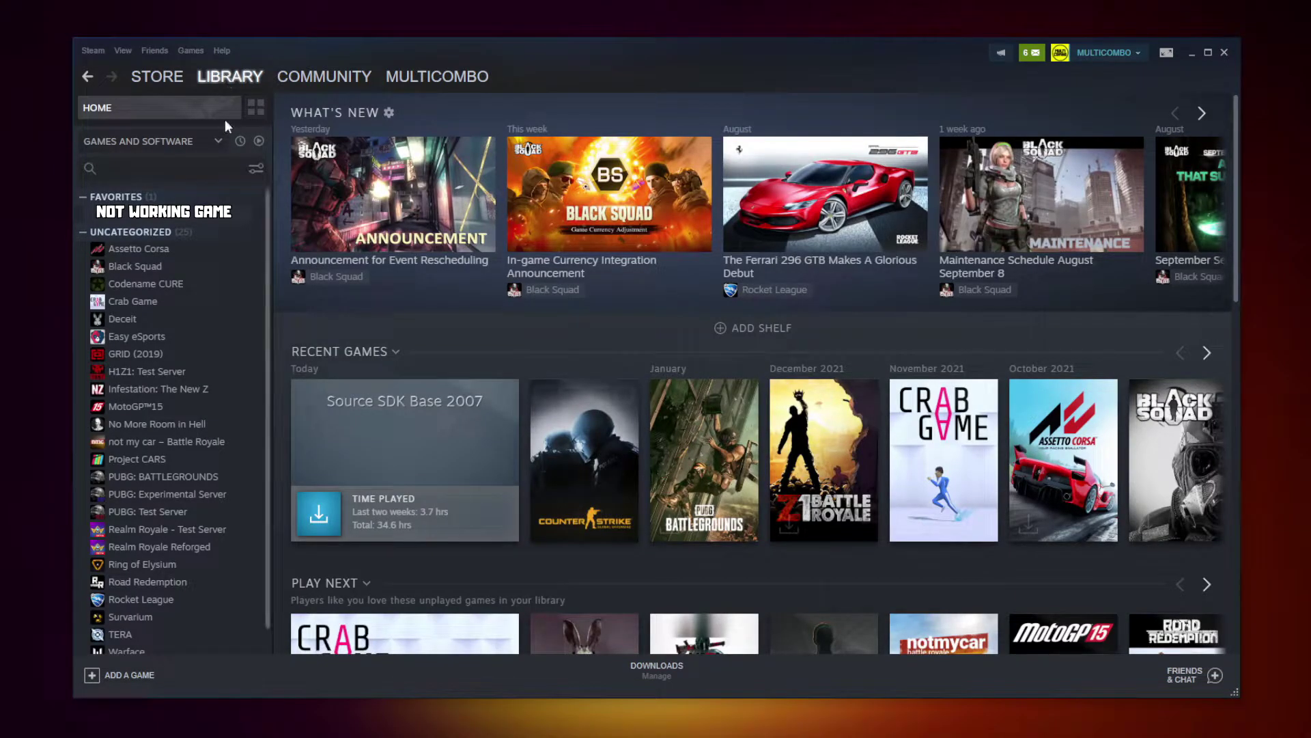
right_click(257, 220)
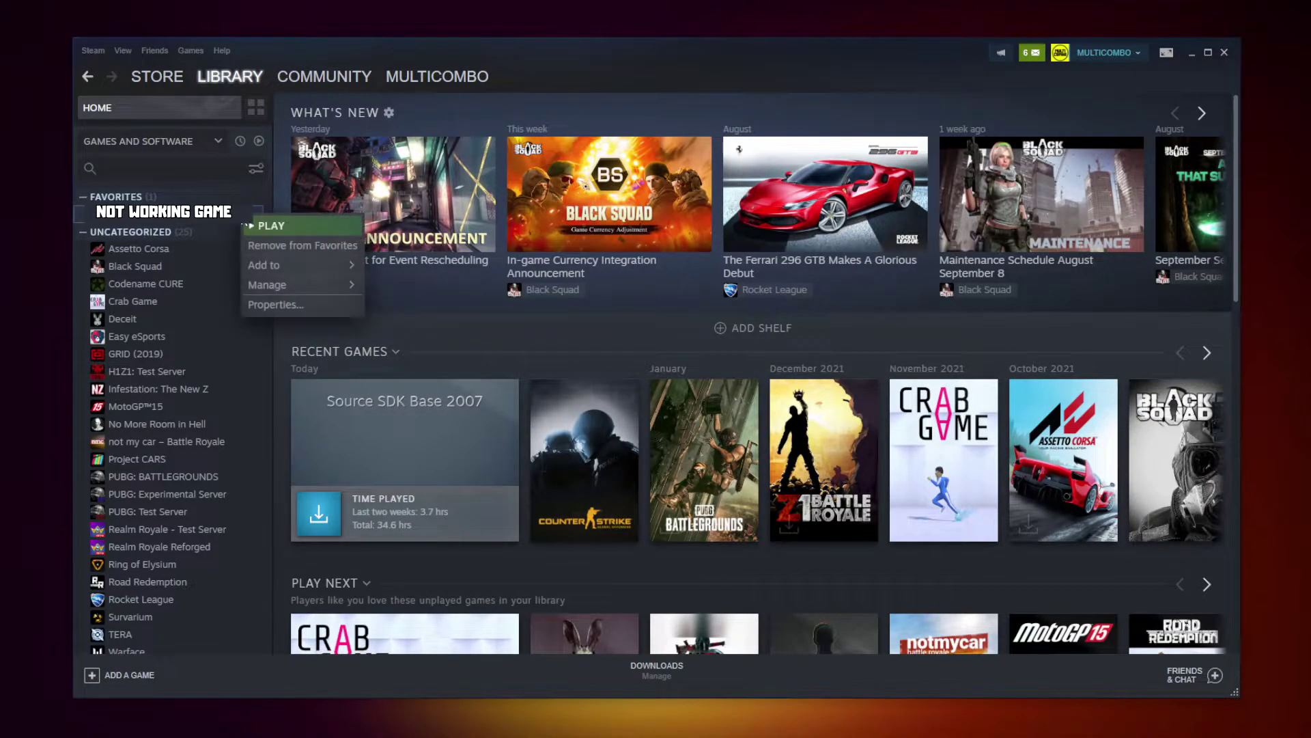
click(292, 302)
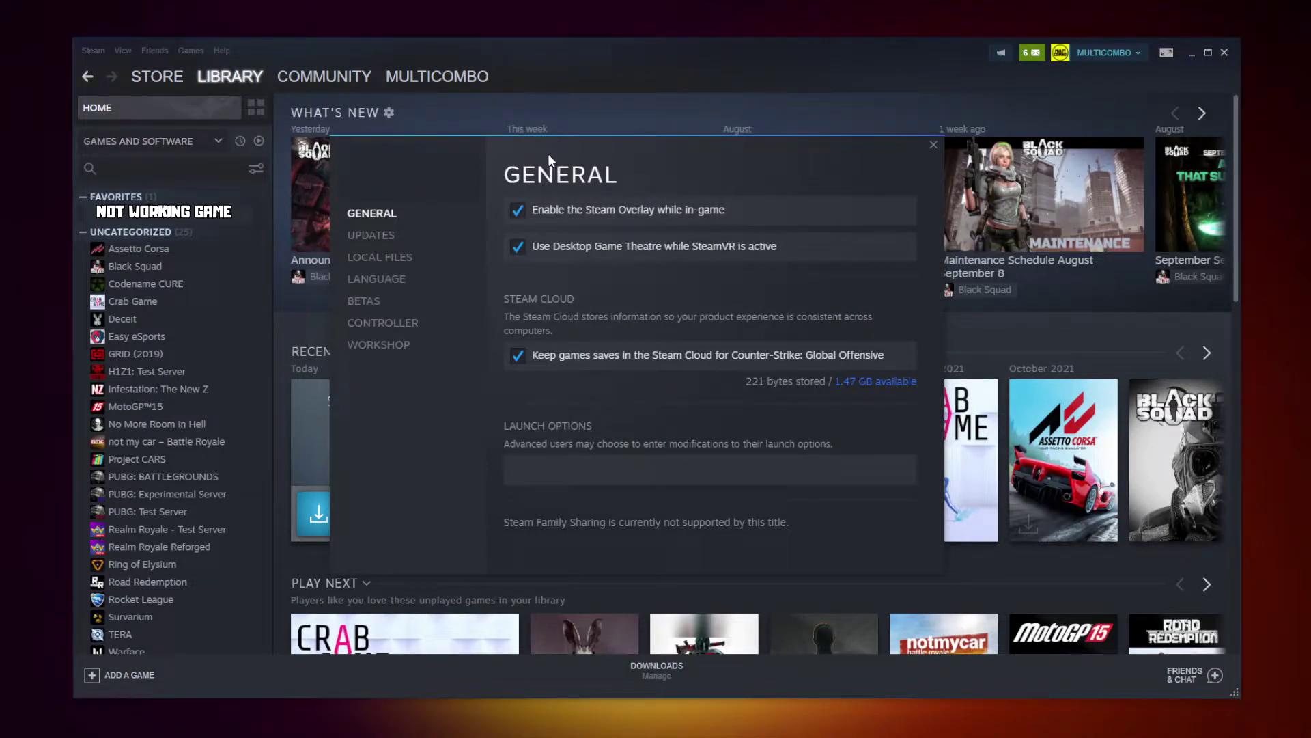
click(385, 264)
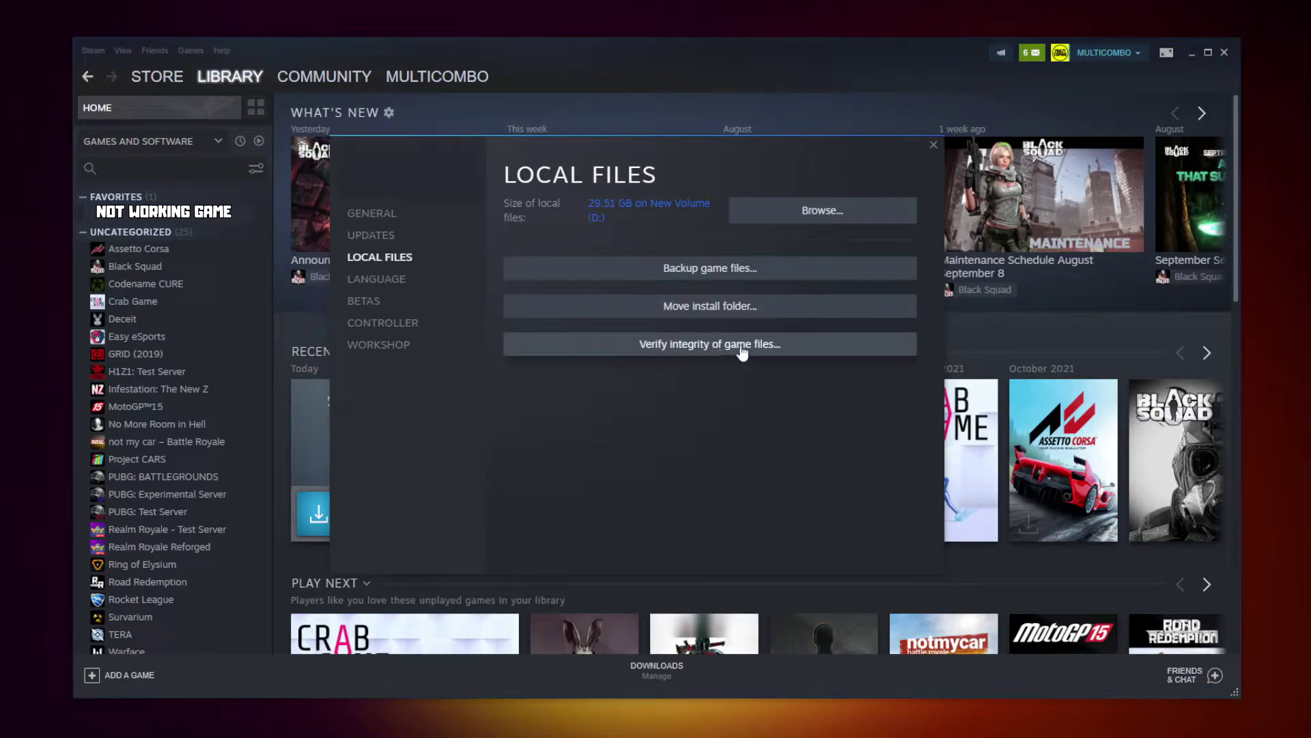
click(715, 347)
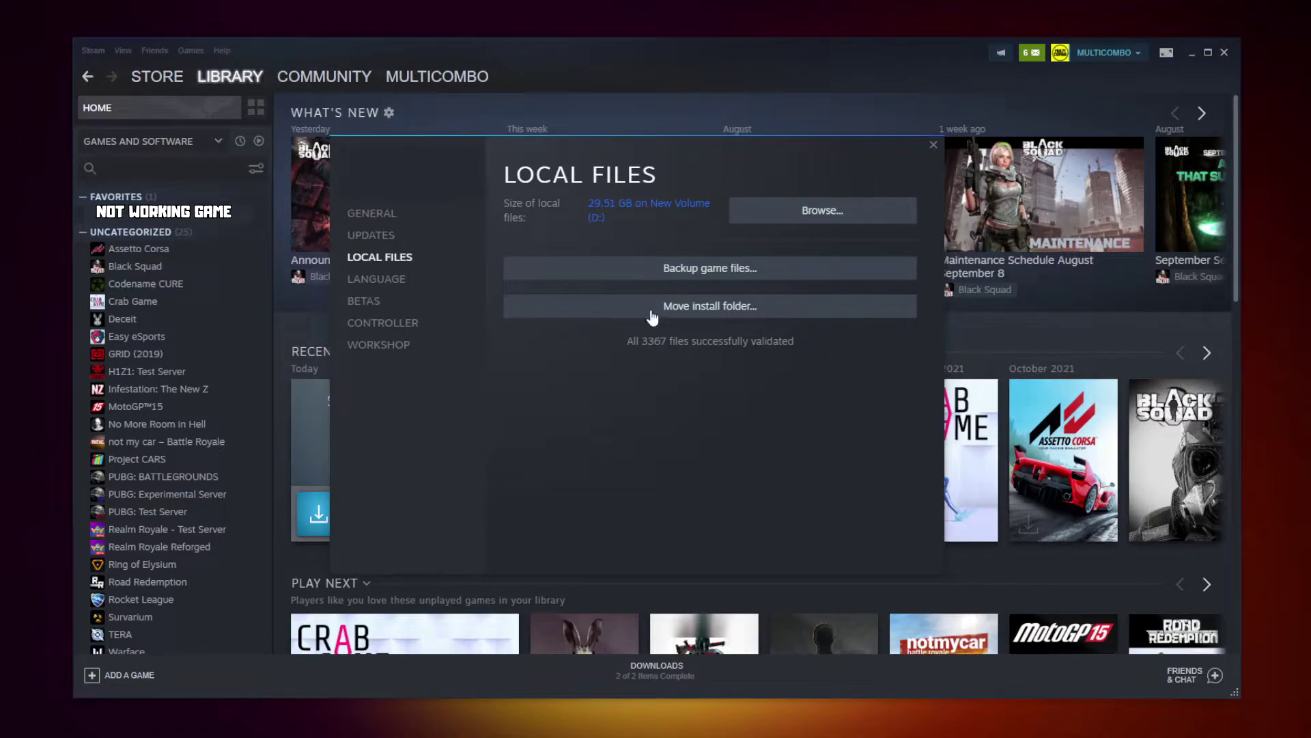
Step: Browse to the game's install folder and open the properties of its application file
click(829, 217)
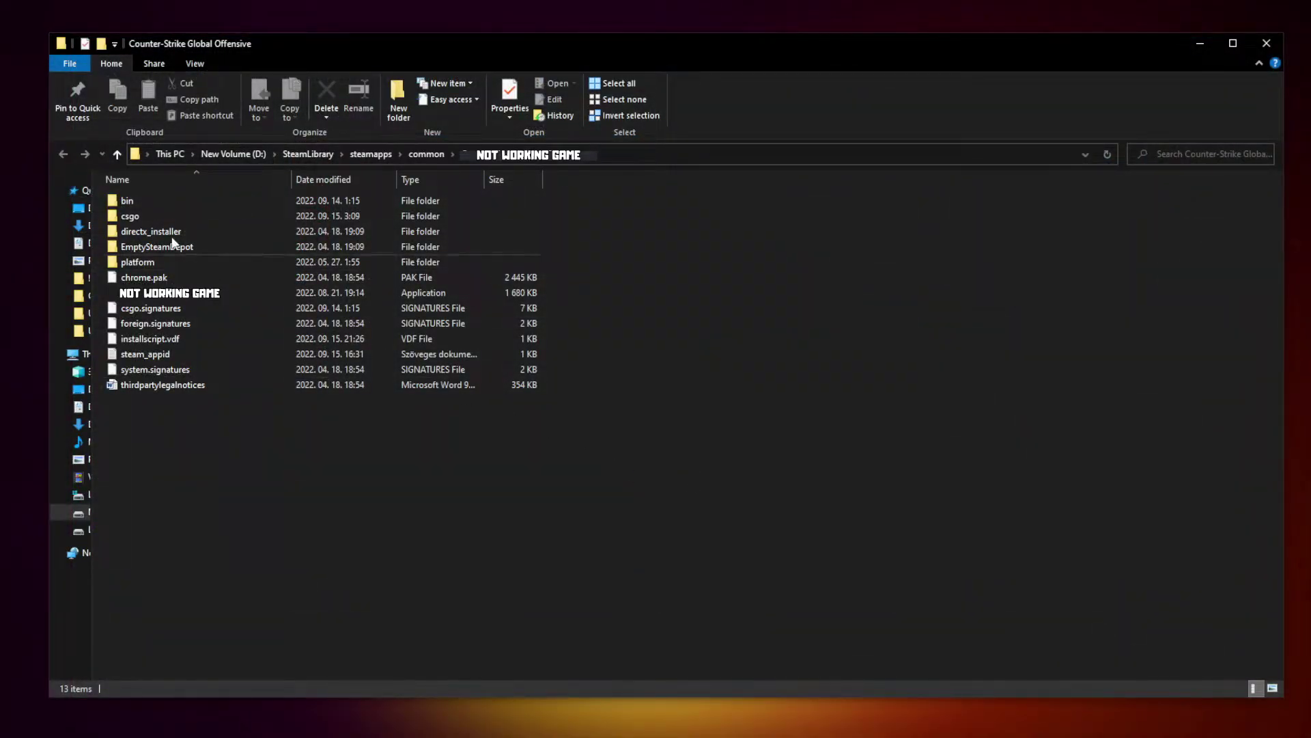
click(183, 295)
click(183, 297)
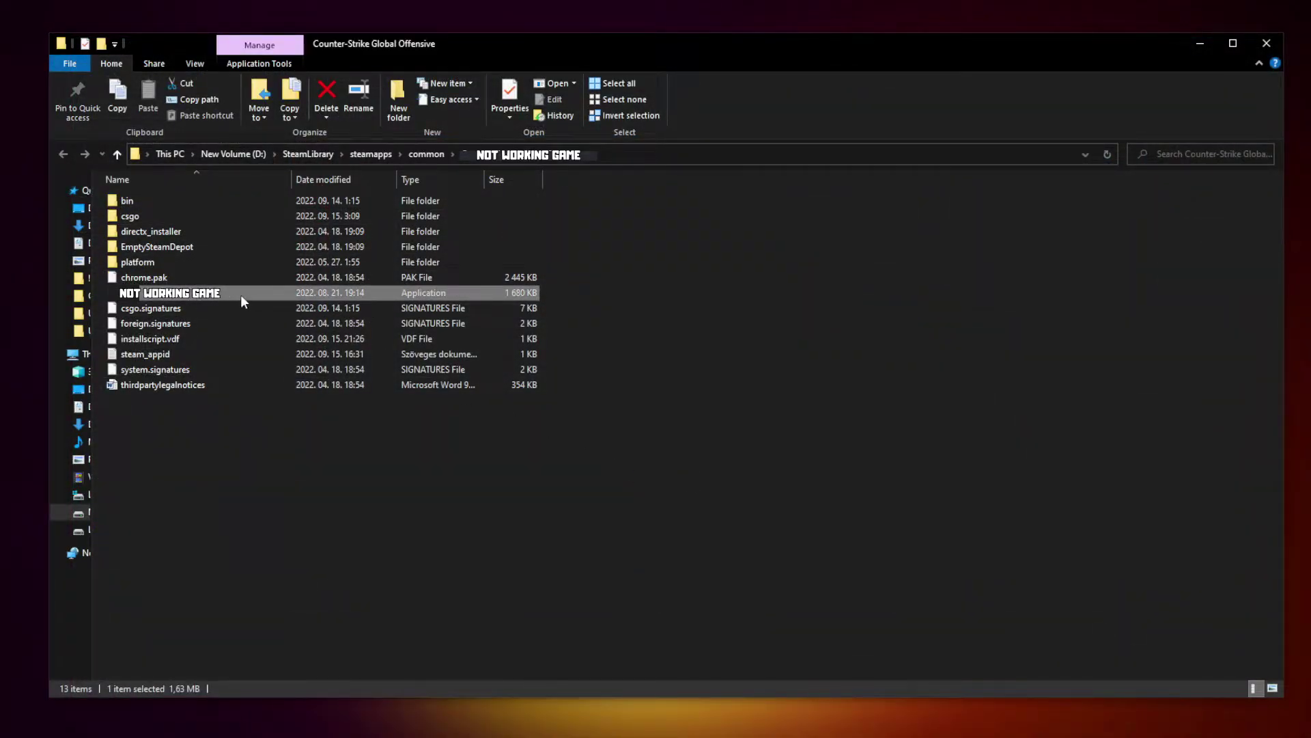
right_click(262, 293)
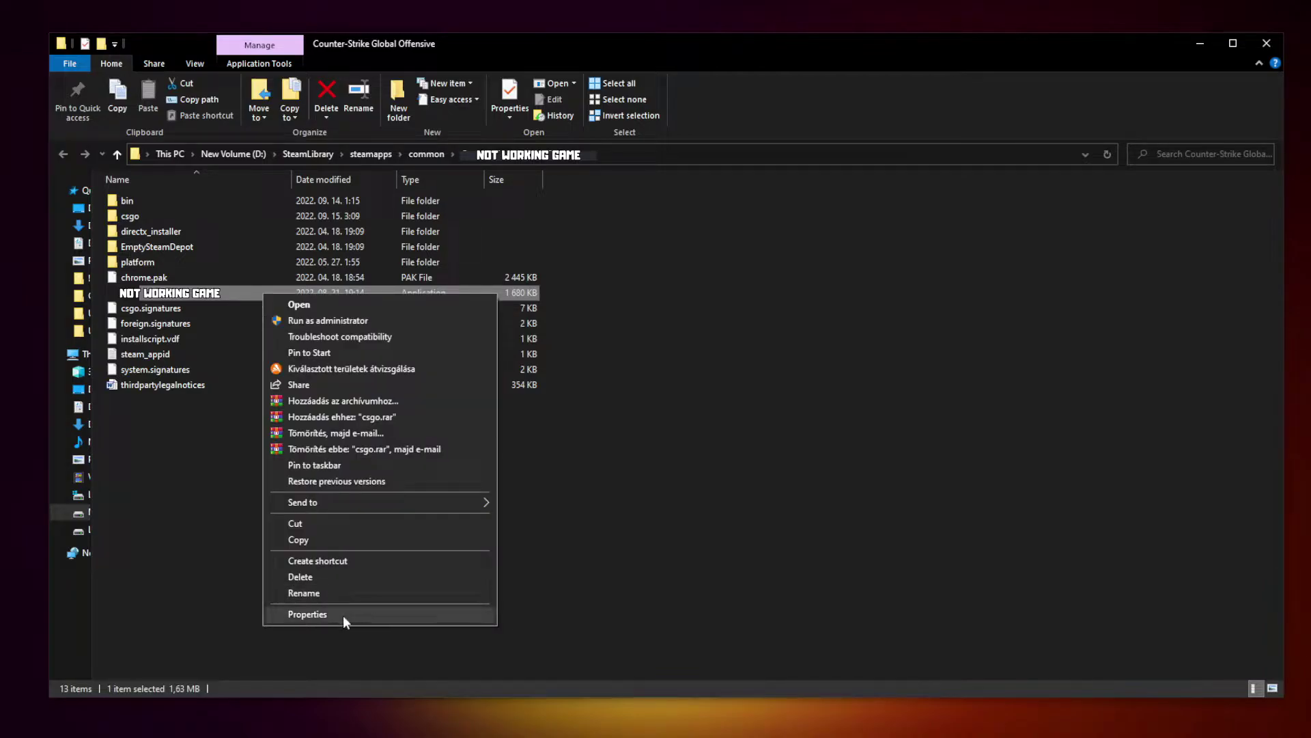
click(378, 612)
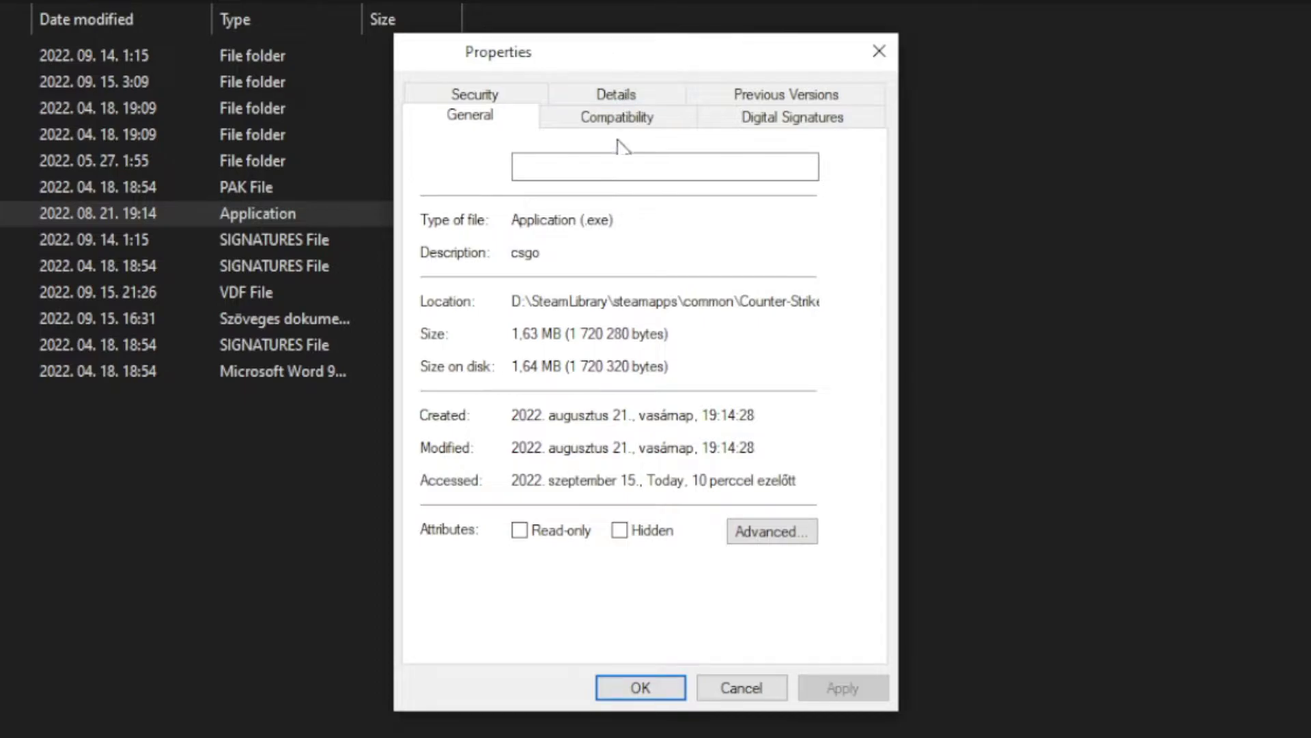
Step: Set the game to Windows 8 compatibility mode with fullscreen optimizations disabled and run as administrator, and apply the settings
click(632, 133)
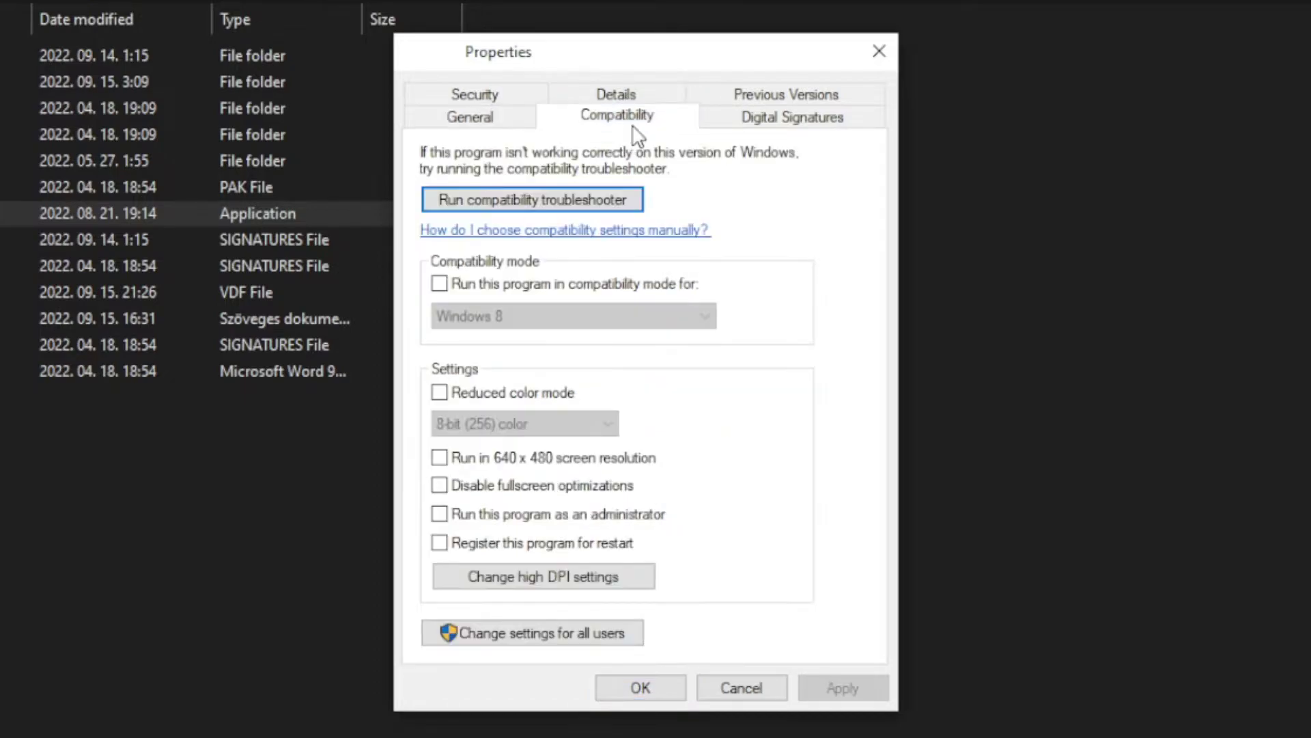
click(453, 285)
click(507, 311)
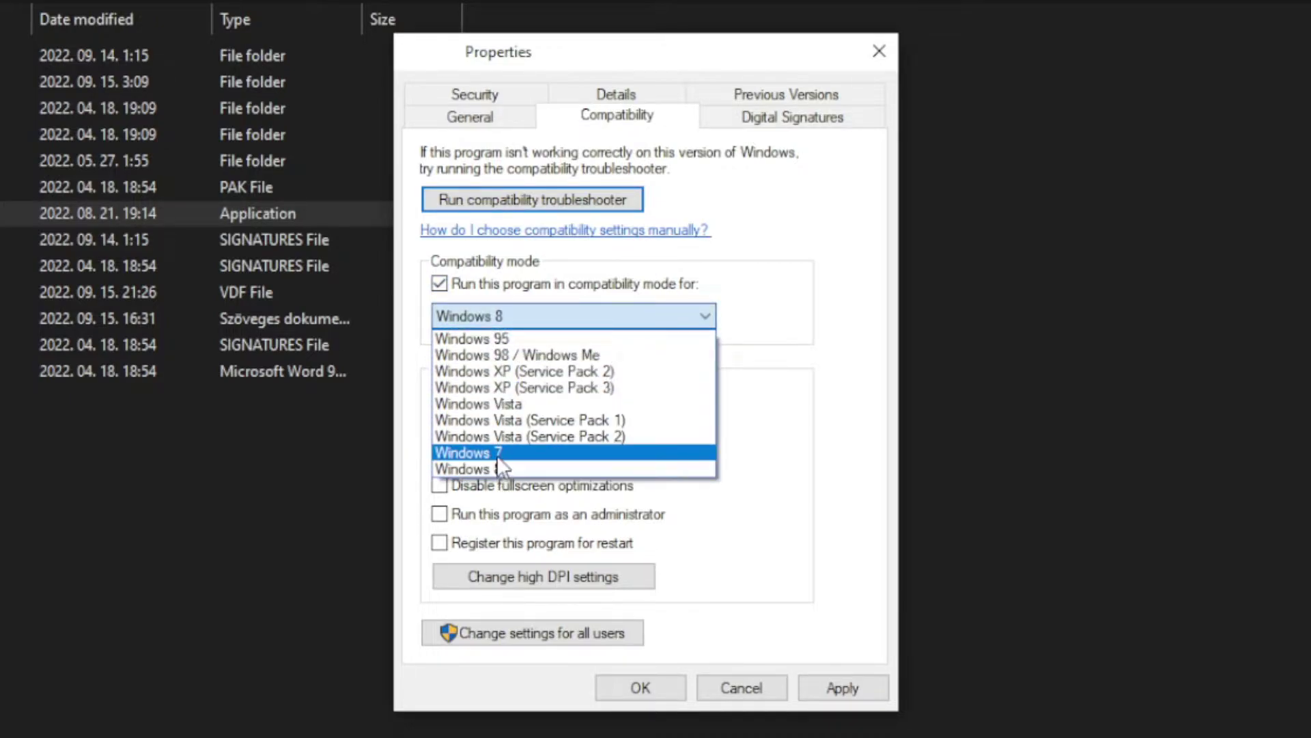
click(505, 470)
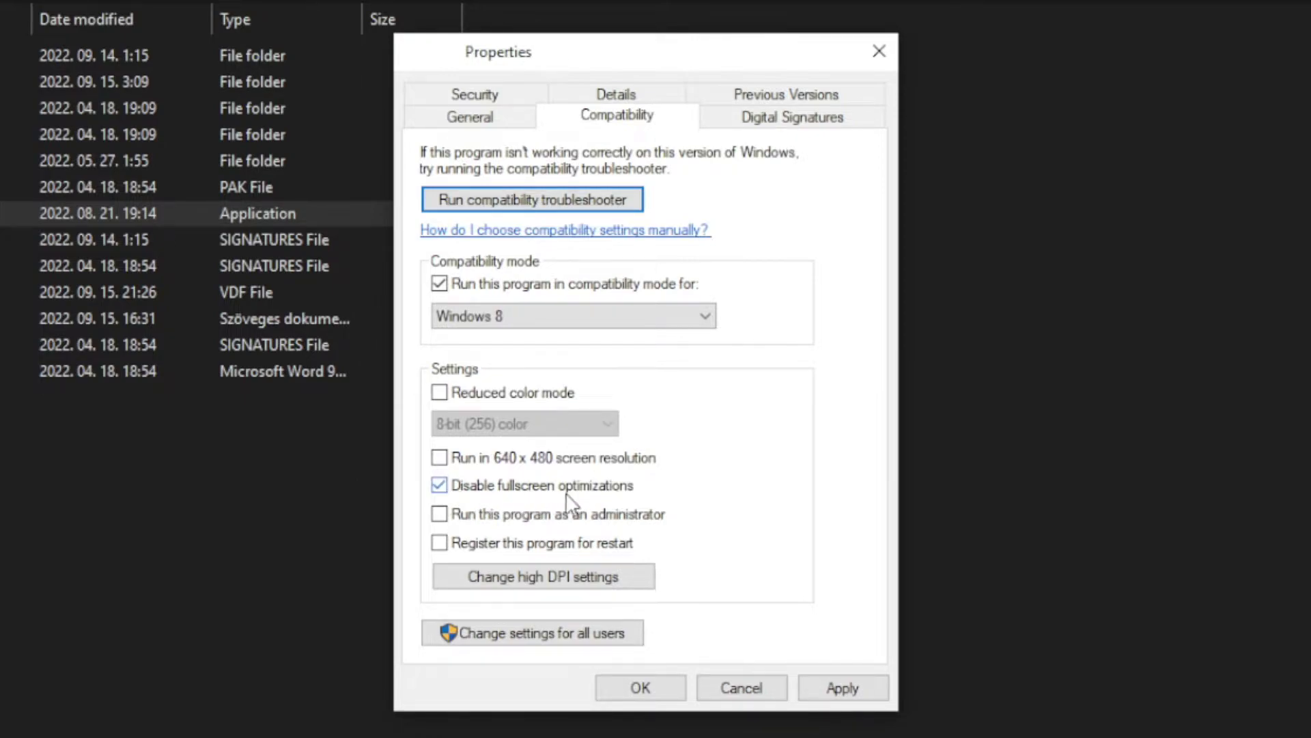
click(631, 516)
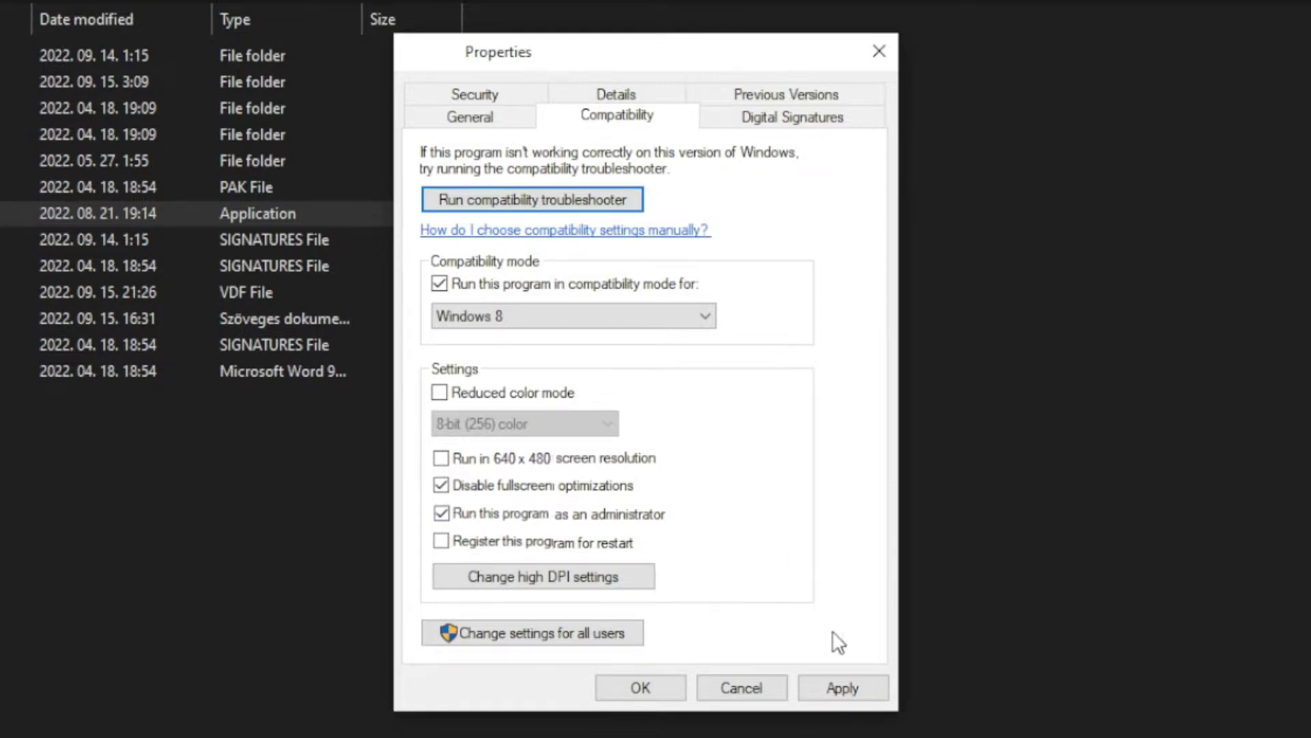
click(847, 688)
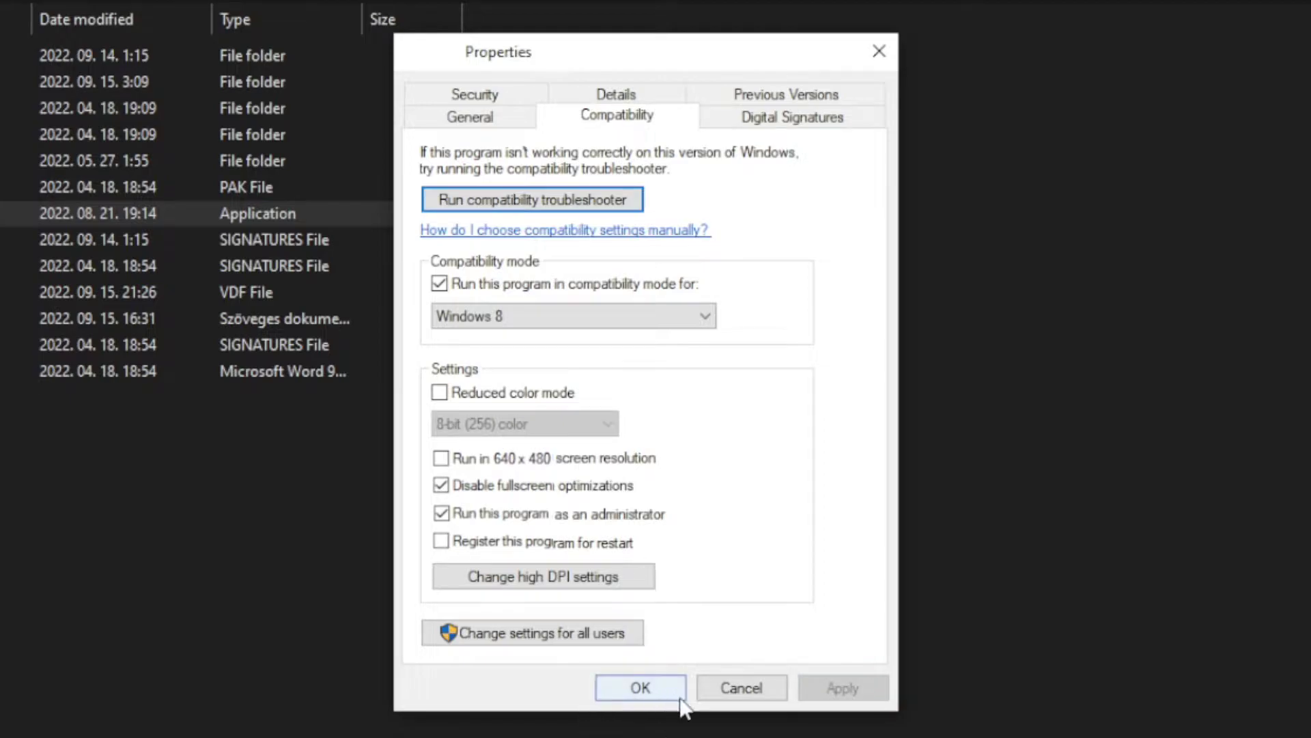
click(640, 690)
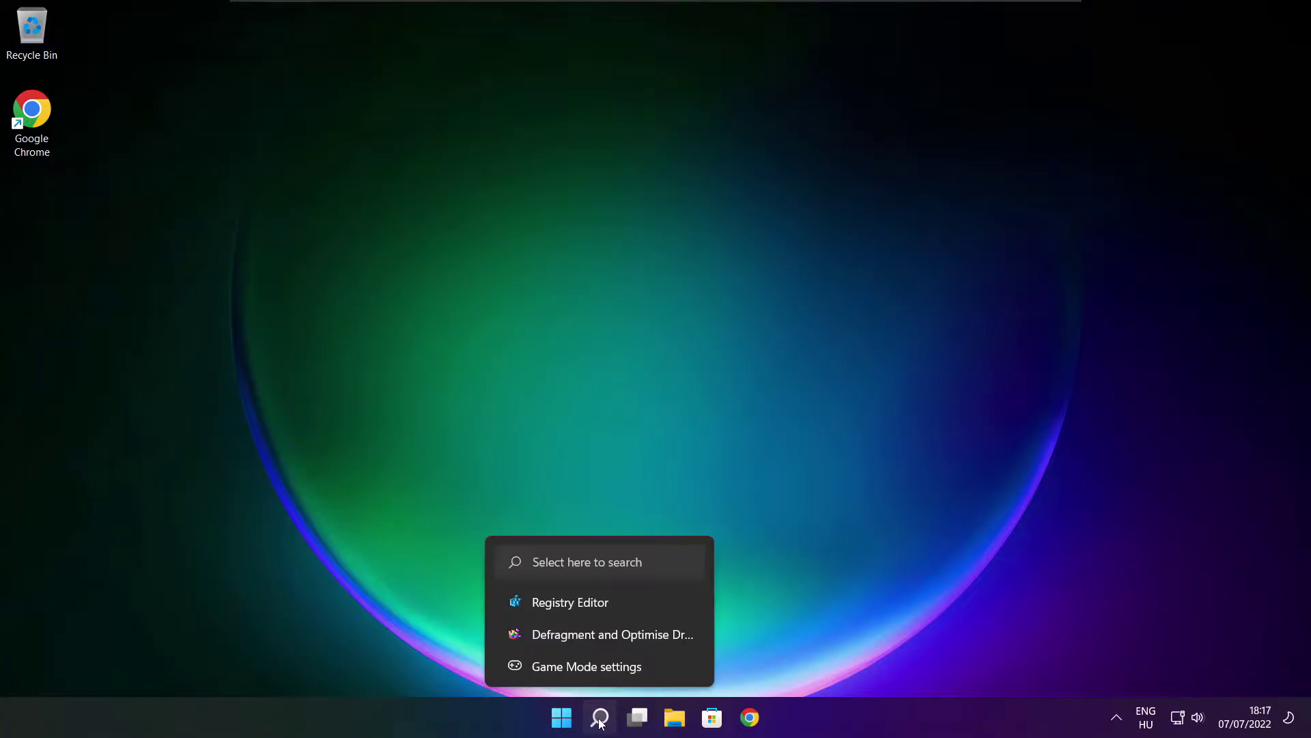
Step: Search Windows for "updates", run a Windows Update check, and close Settings
click(600, 717)
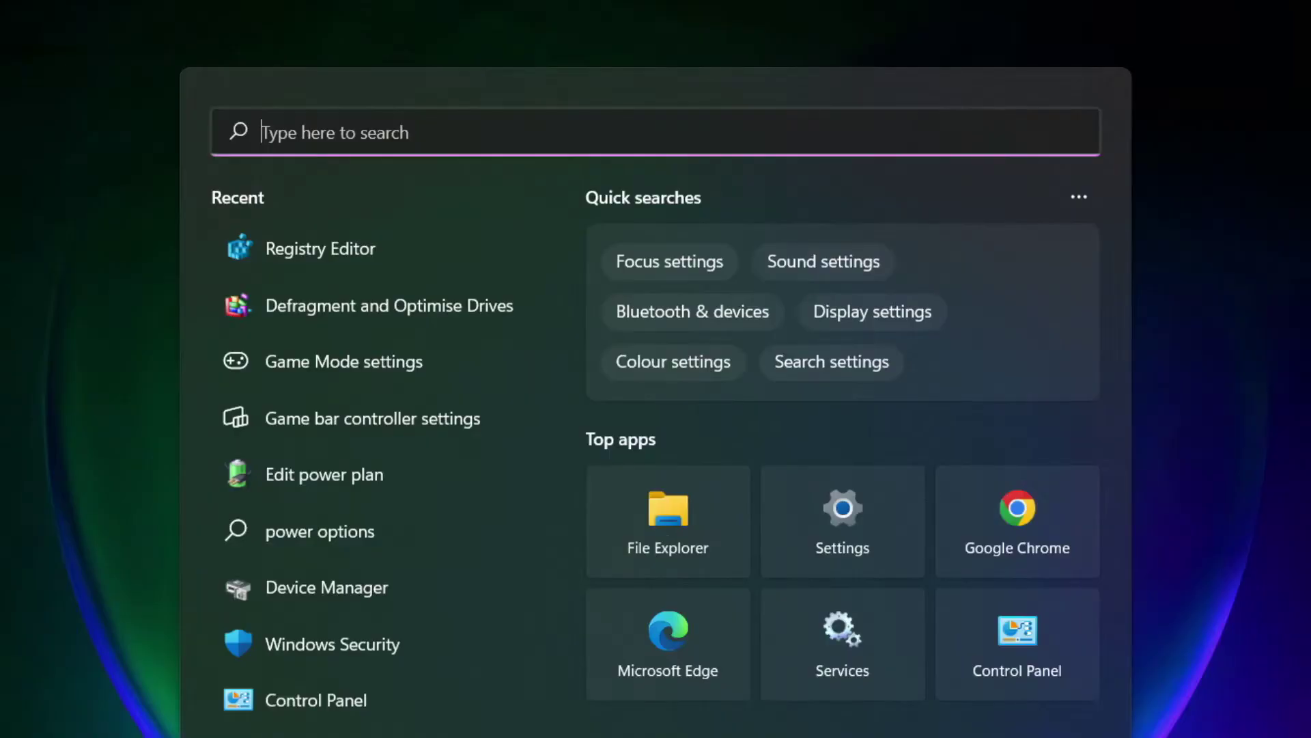
text(updates)
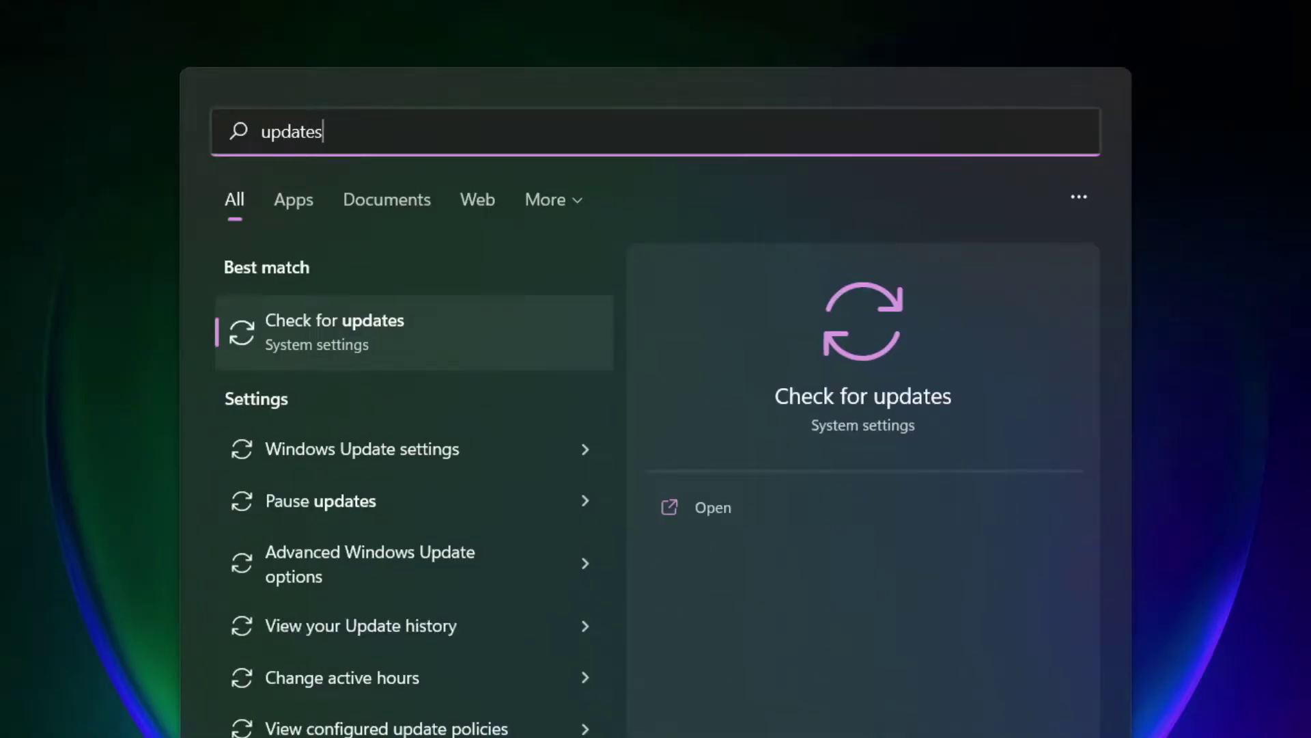
click(397, 340)
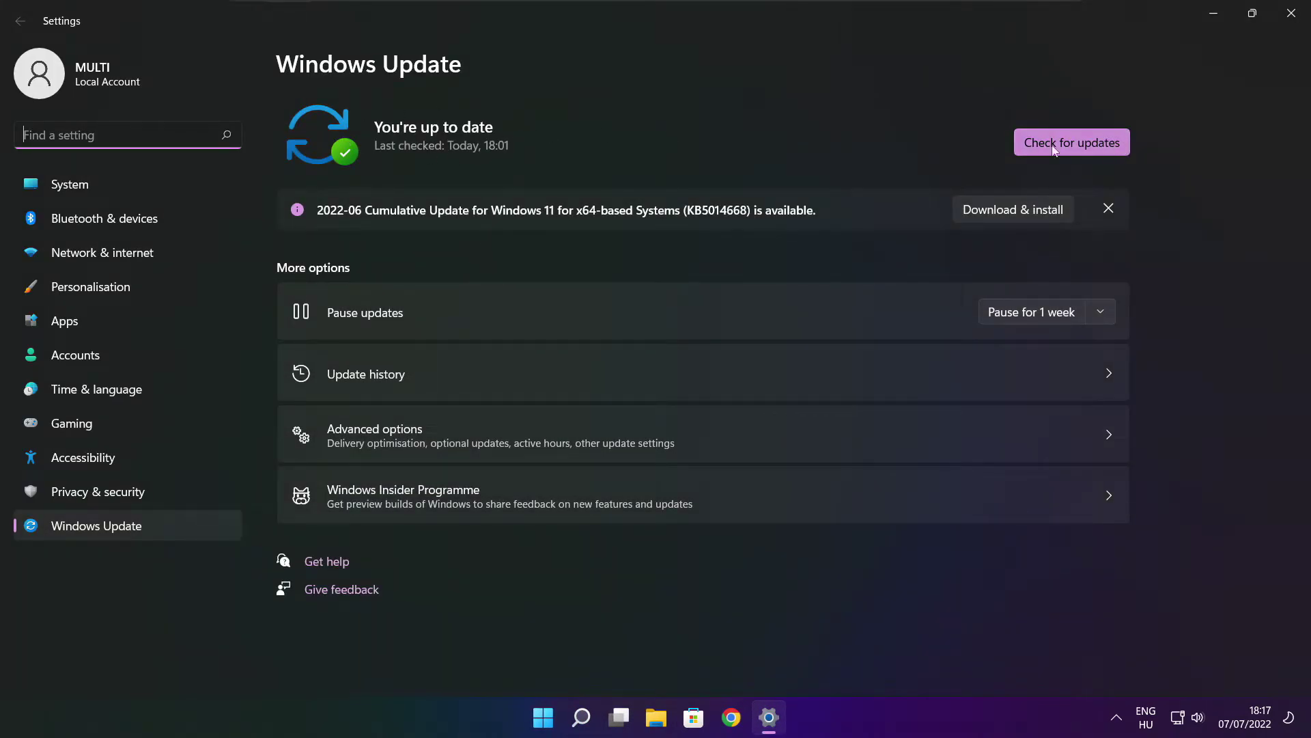
click(1071, 142)
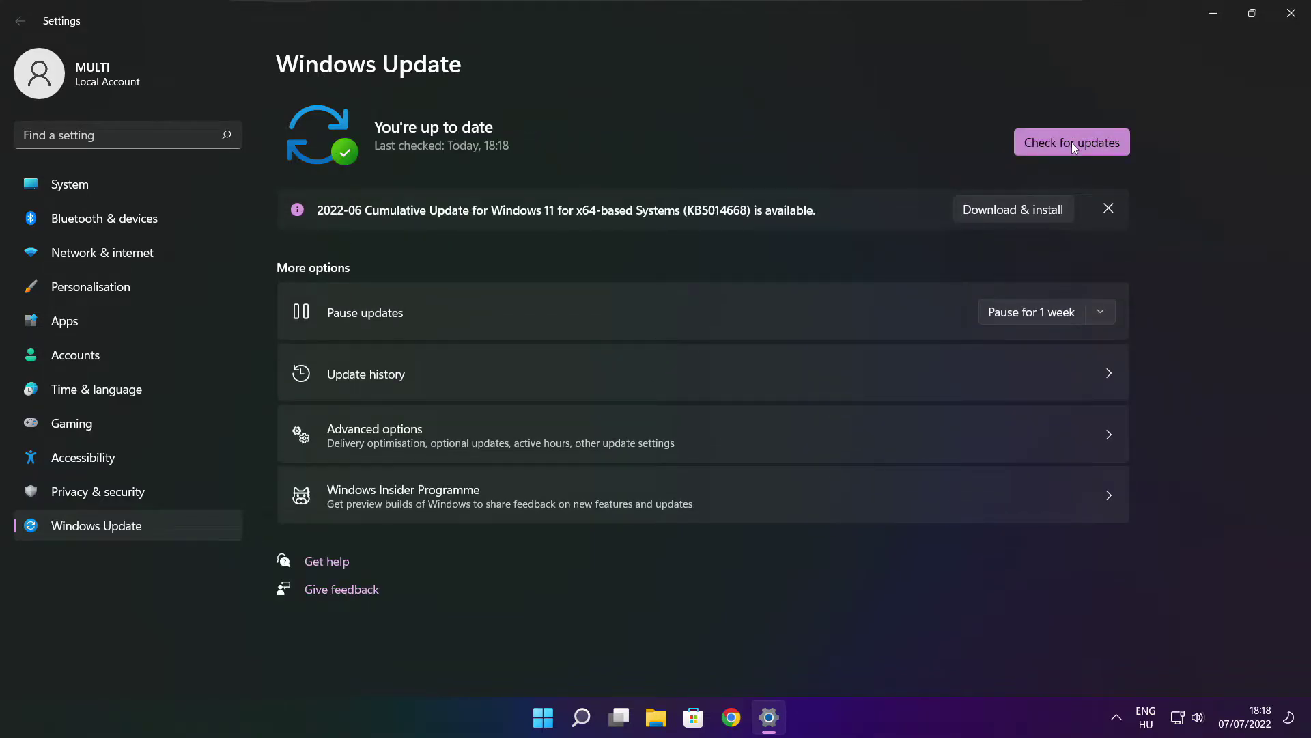
click(1289, 19)
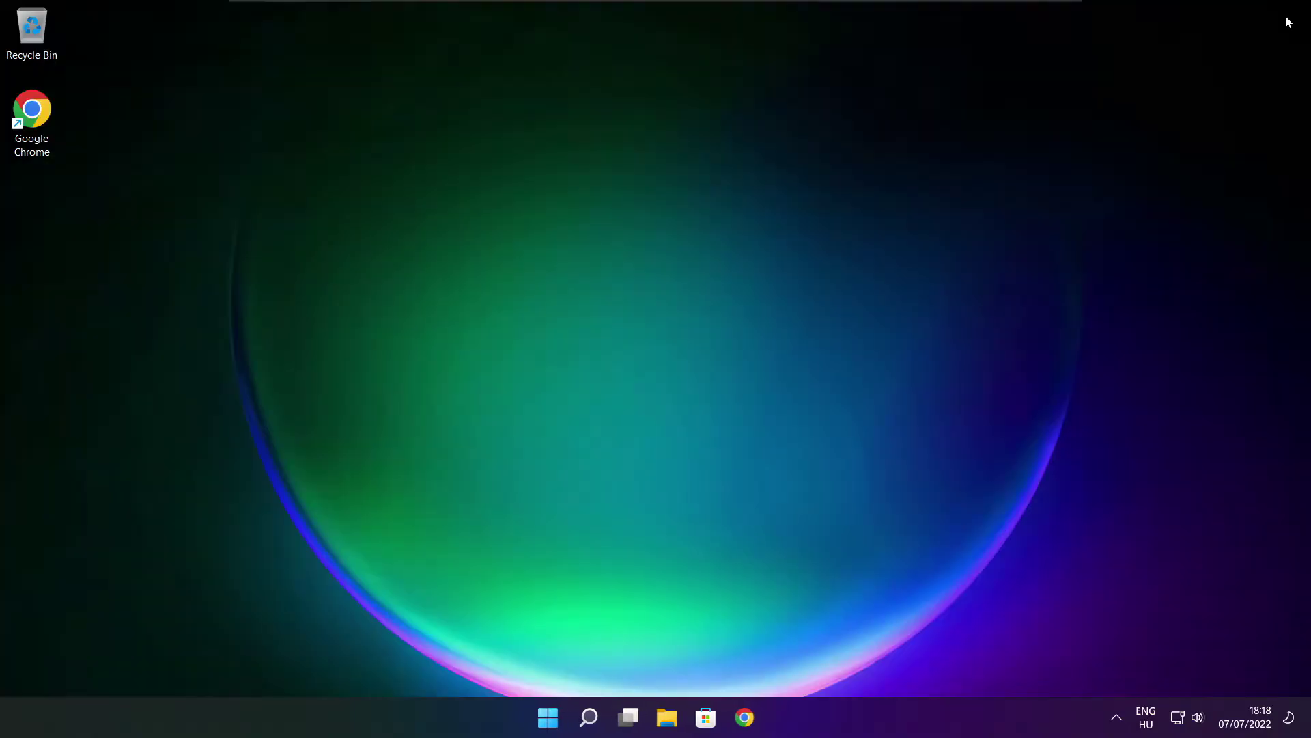
Step: Open Chrome and download the DirectX End-User Runtime Web Installer in English from the Microsoft Download Center page
click(750, 719)
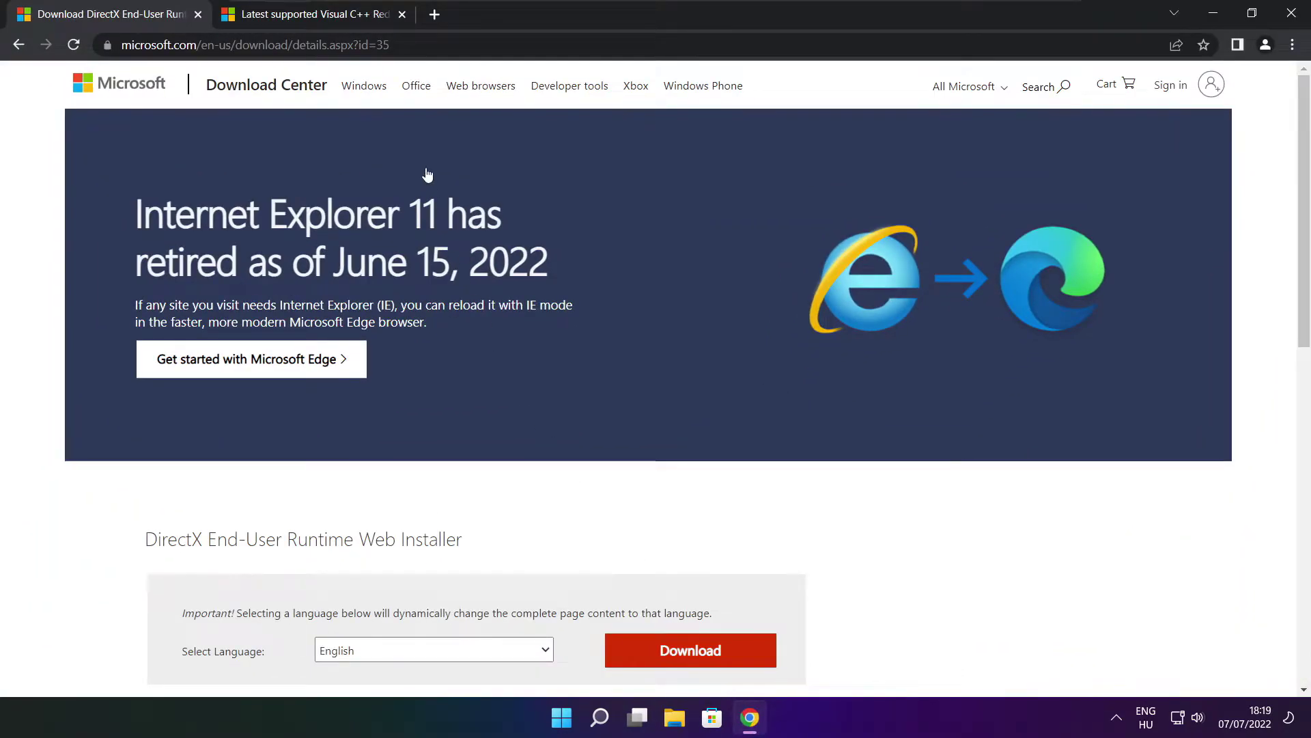
key(ctrl+l)
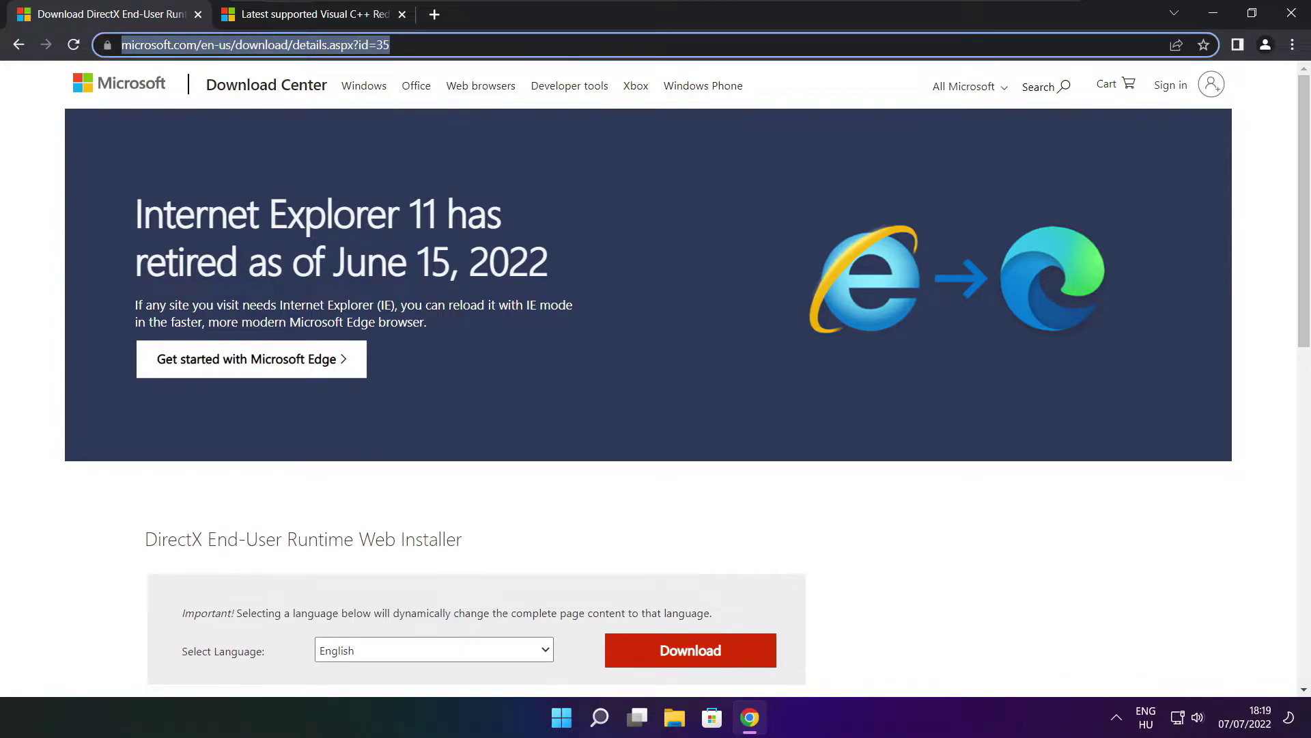
key(End)
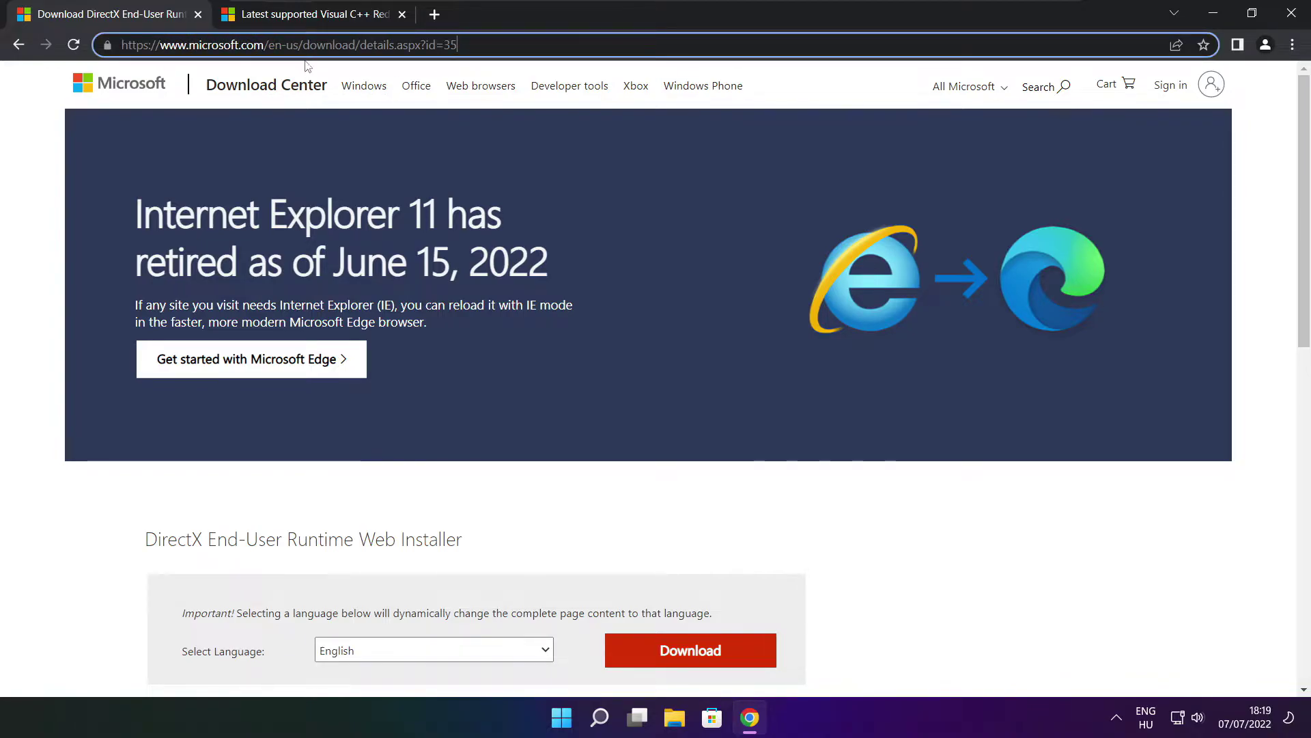
click(469, 496)
drag(1304, 190, 1303, 301)
drag(486, 285, 560, 290)
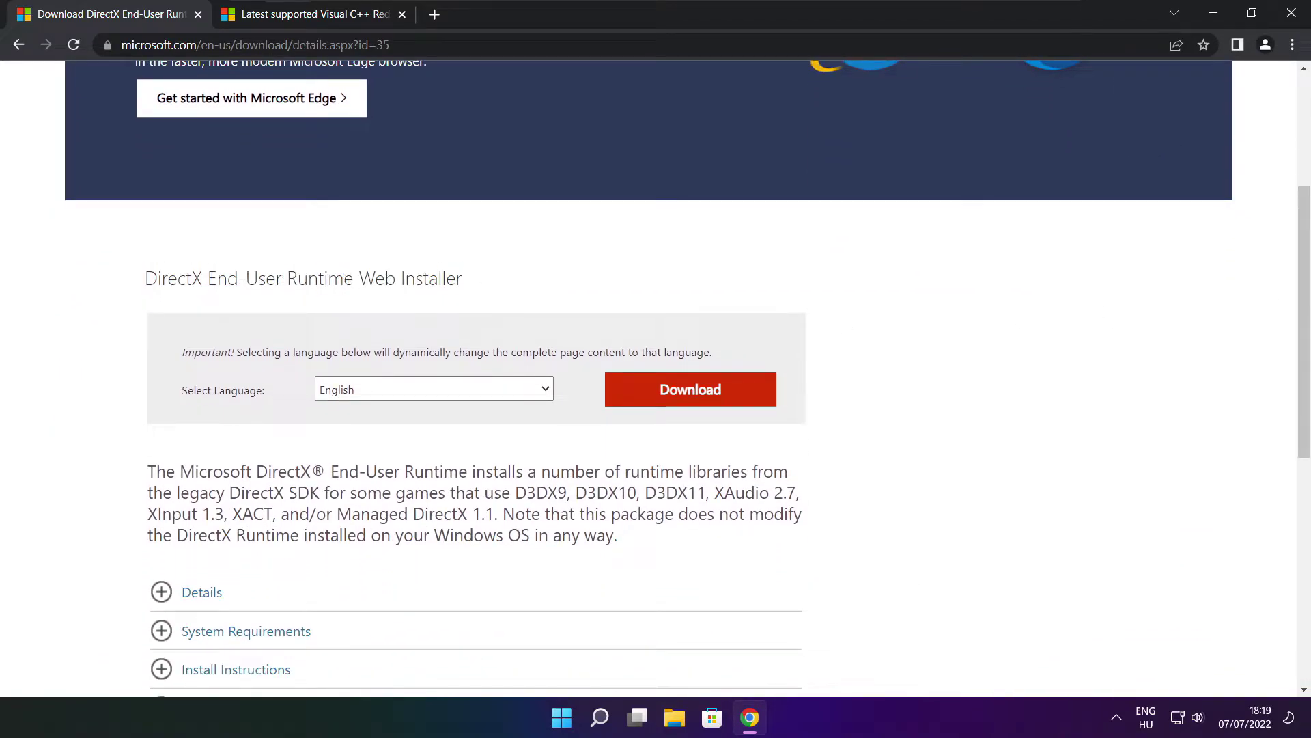
click(694, 393)
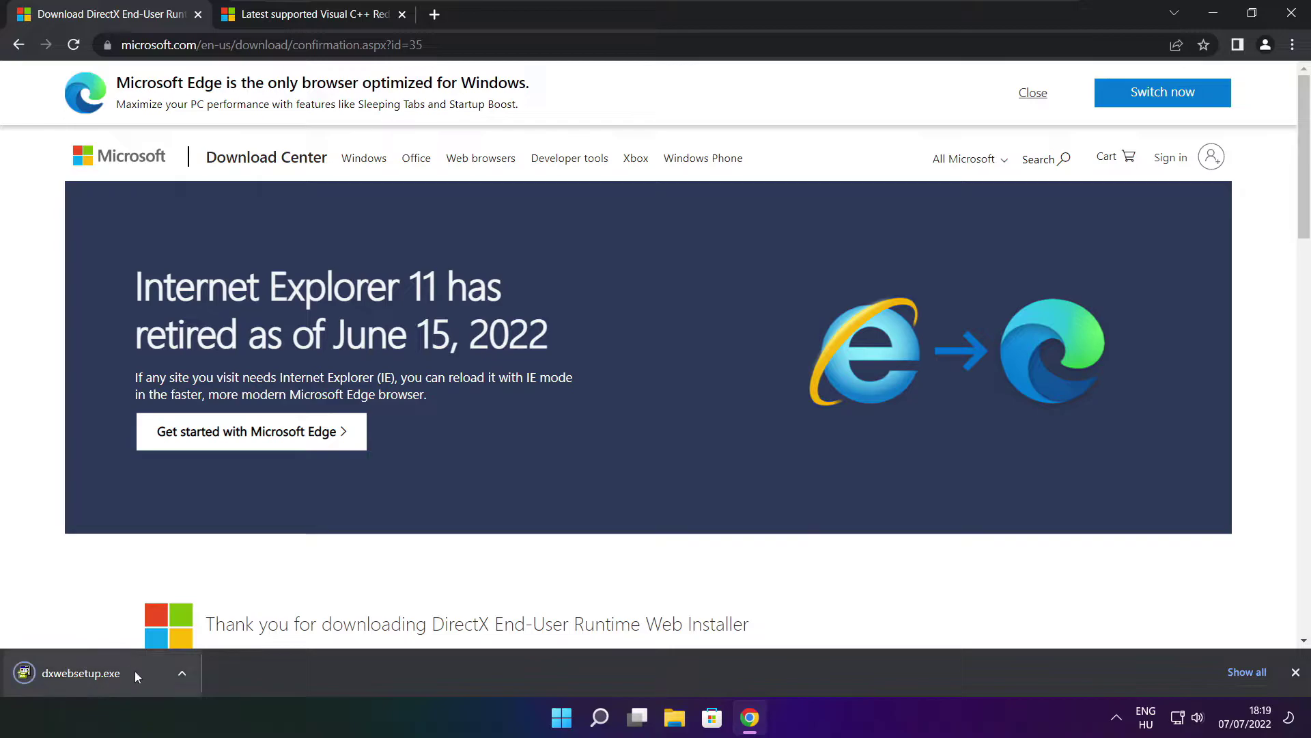
Step: Run dxwebsetup.exe, accept the license agreement, and complete the installation of the DirectX runtime components
click(123, 673)
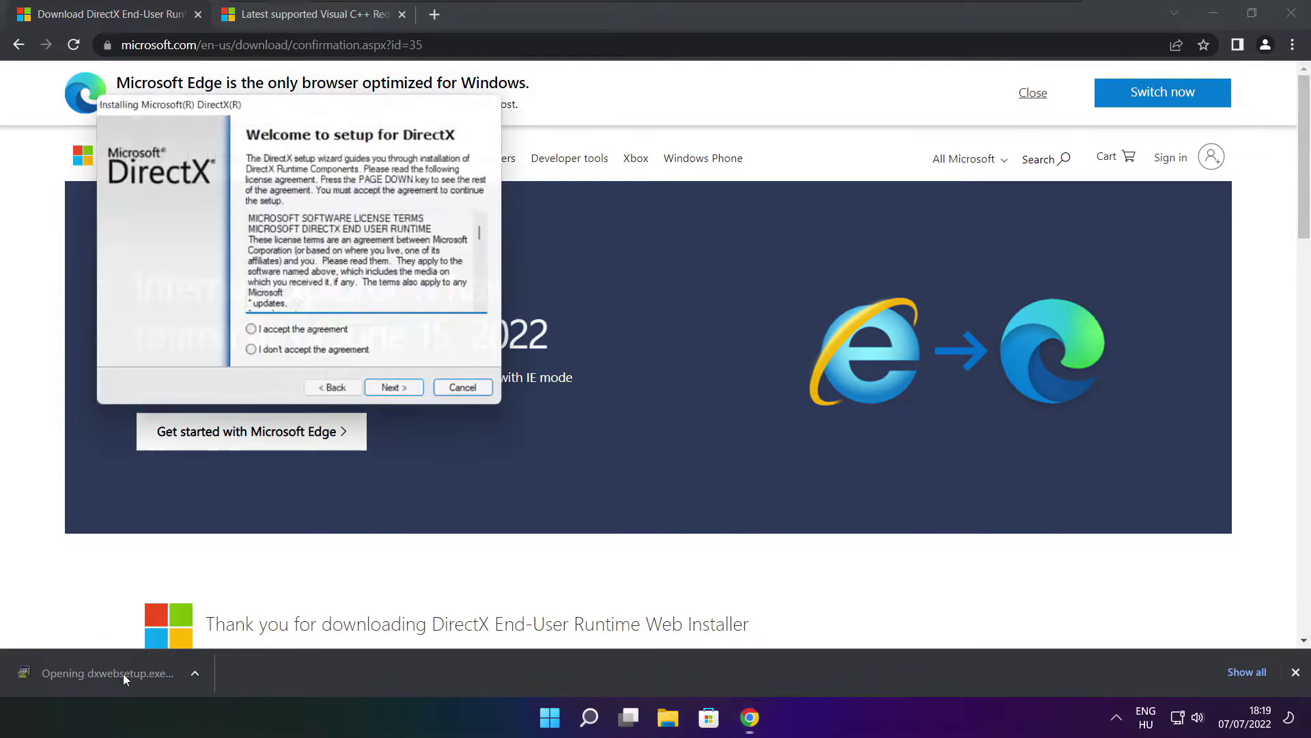
drag(578, 193, 623, 193)
drag(841, 328, 840, 409)
click(603, 429)
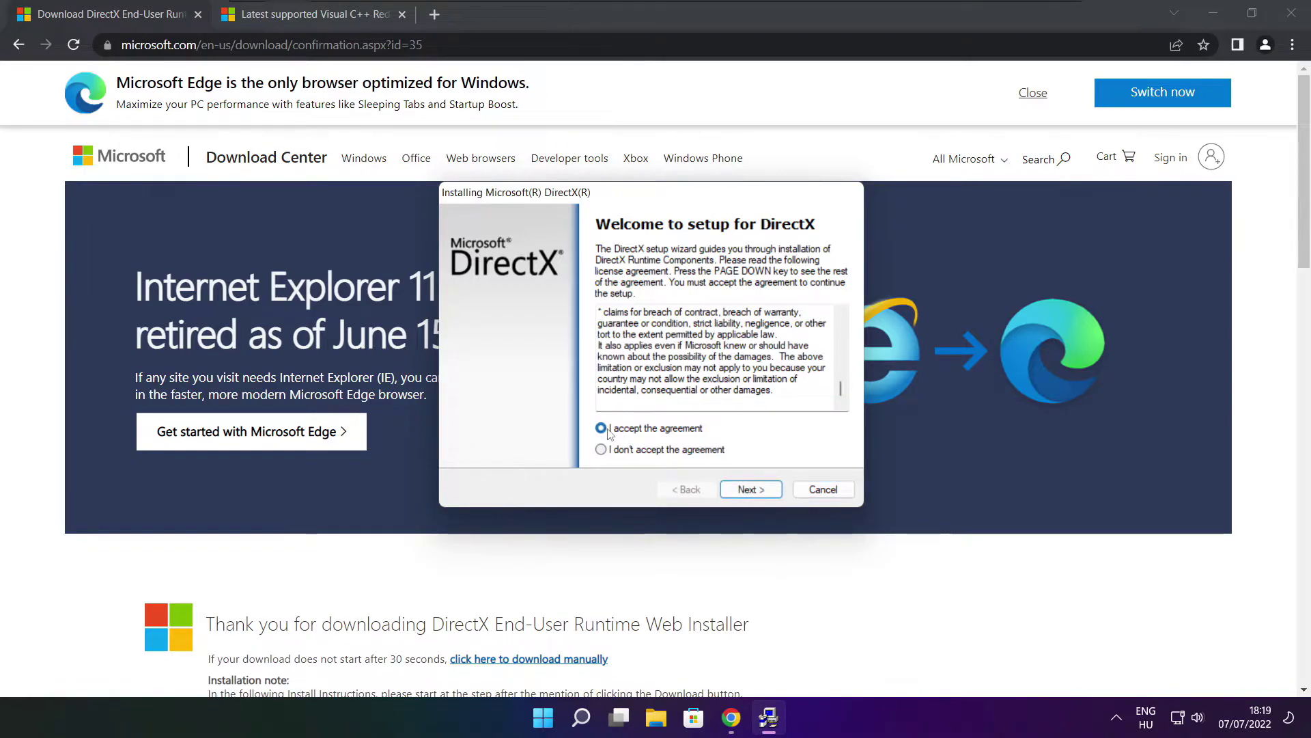
click(750, 489)
click(591, 369)
click(765, 487)
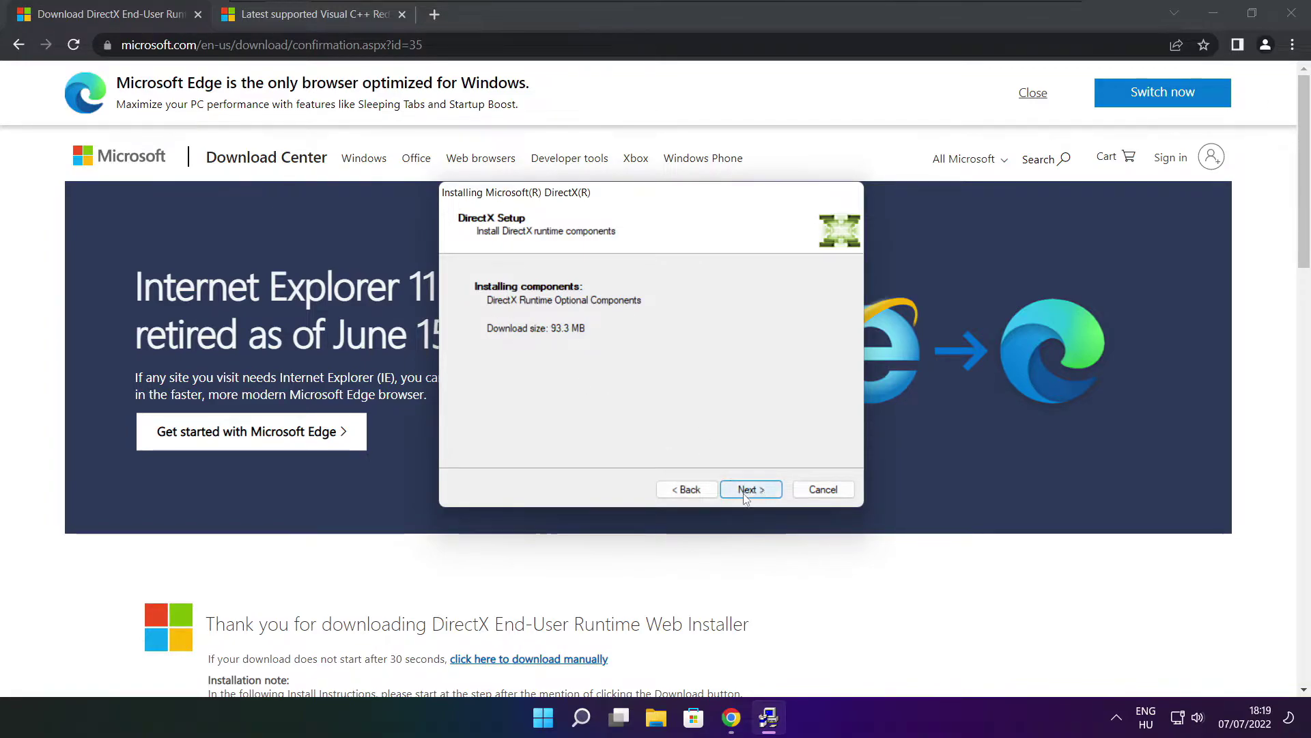
click(752, 491)
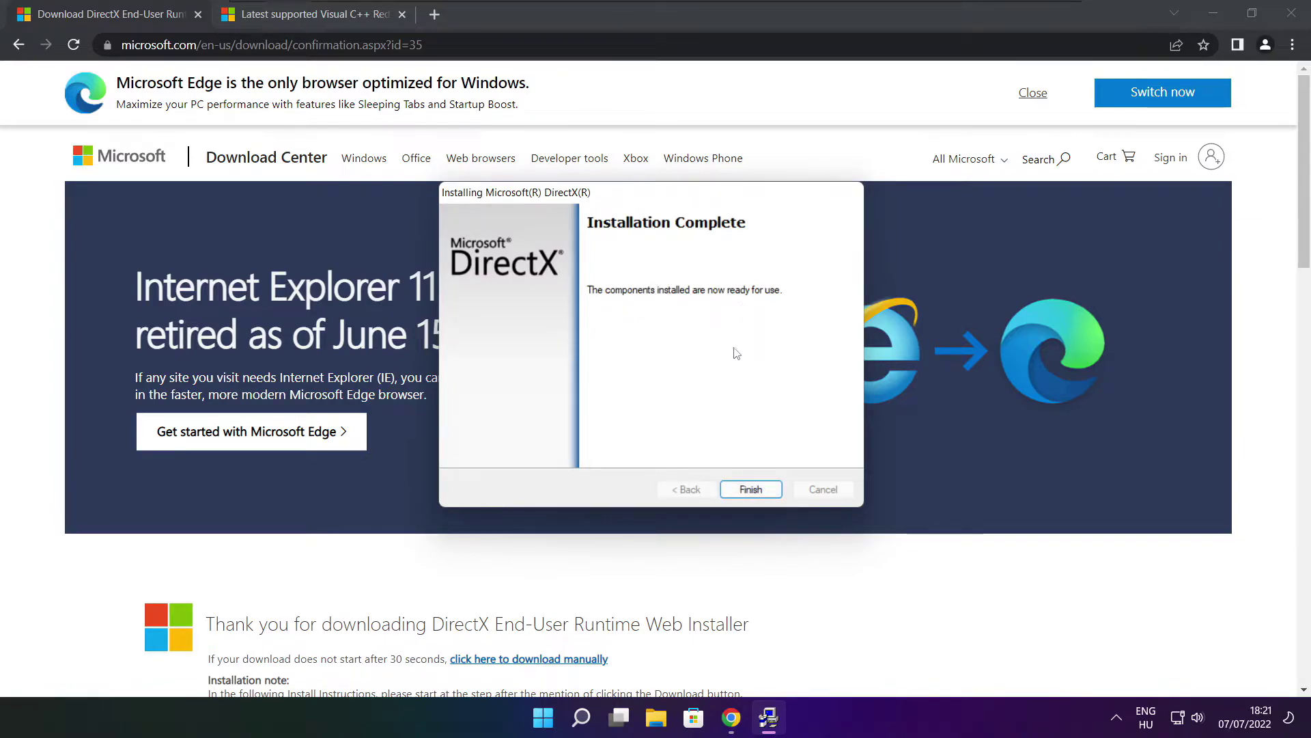
click(751, 490)
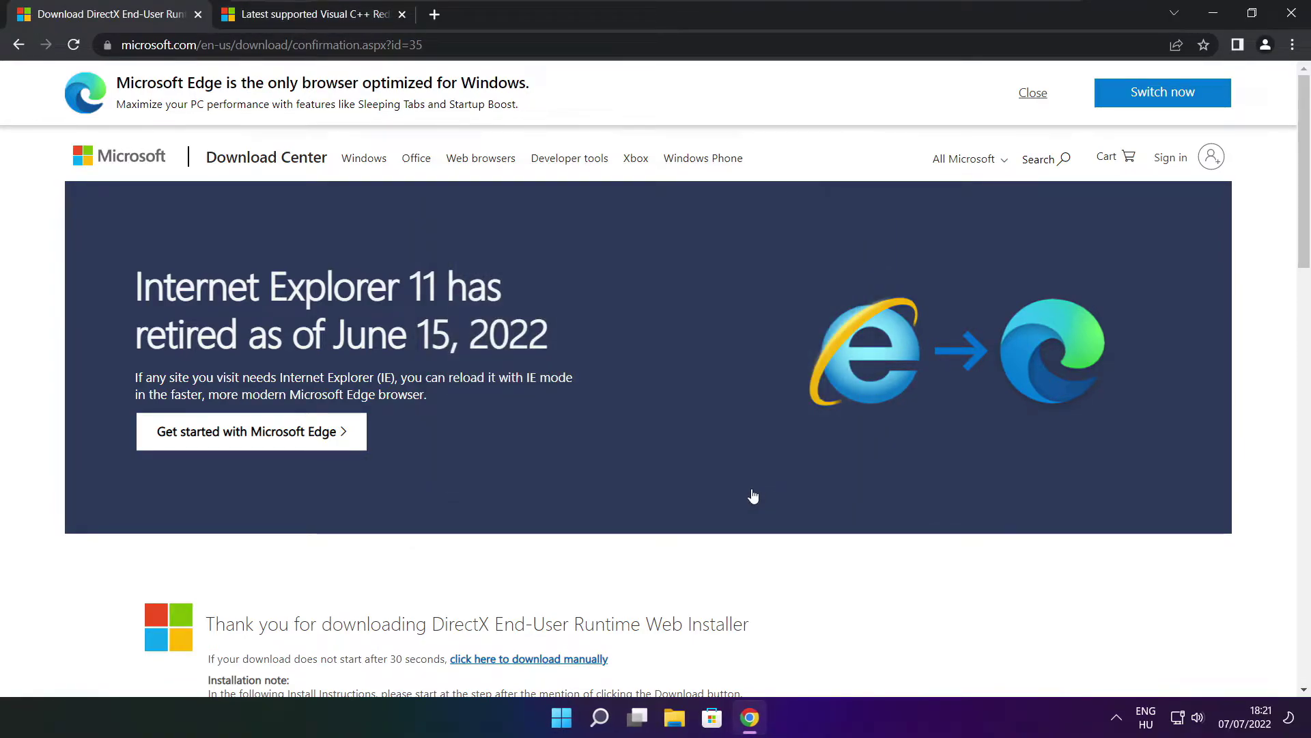
Step: Close the DirectX page and download the ARM64, X86 and X64 Visual C++ Redistributable installers for Visual Studio 2015, 2017, 2019, and 2022
click(199, 15)
key(ctrl+l)
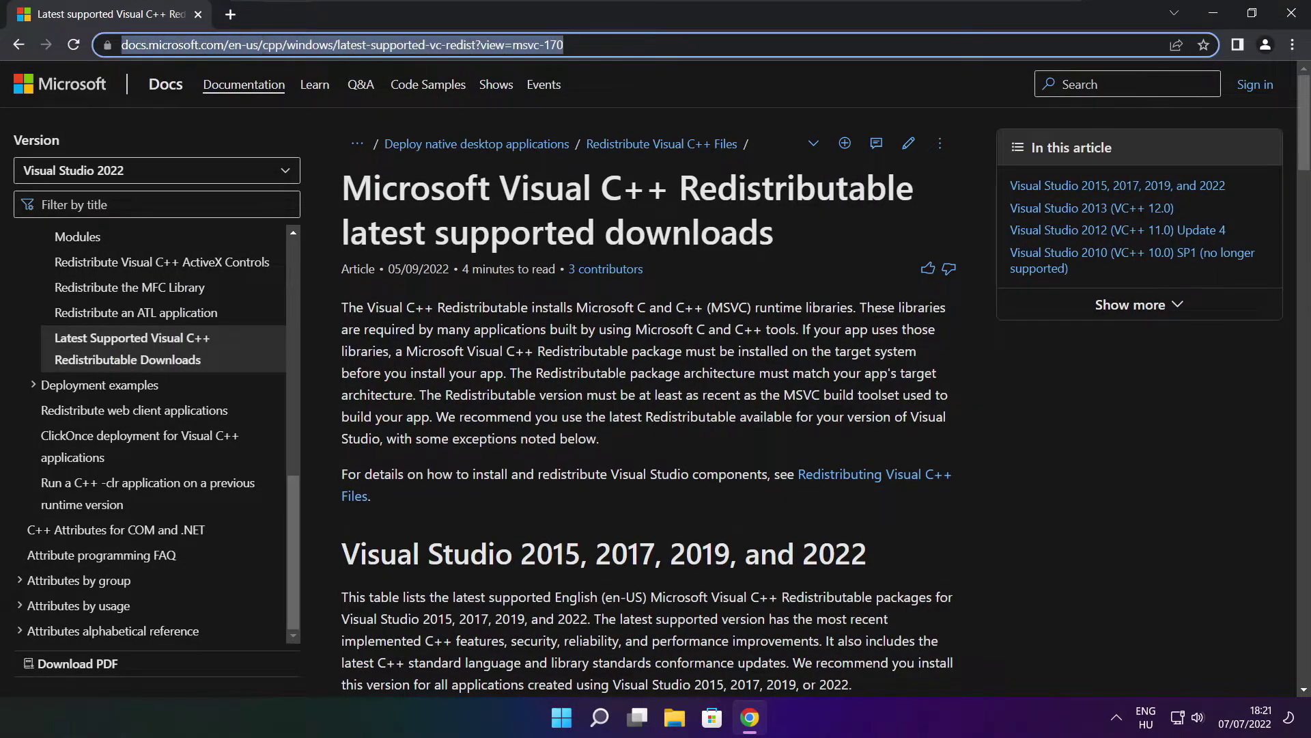
click(649, 83)
drag(1302, 127, 1298, 201)
scroll(1297, 202, up, 1)
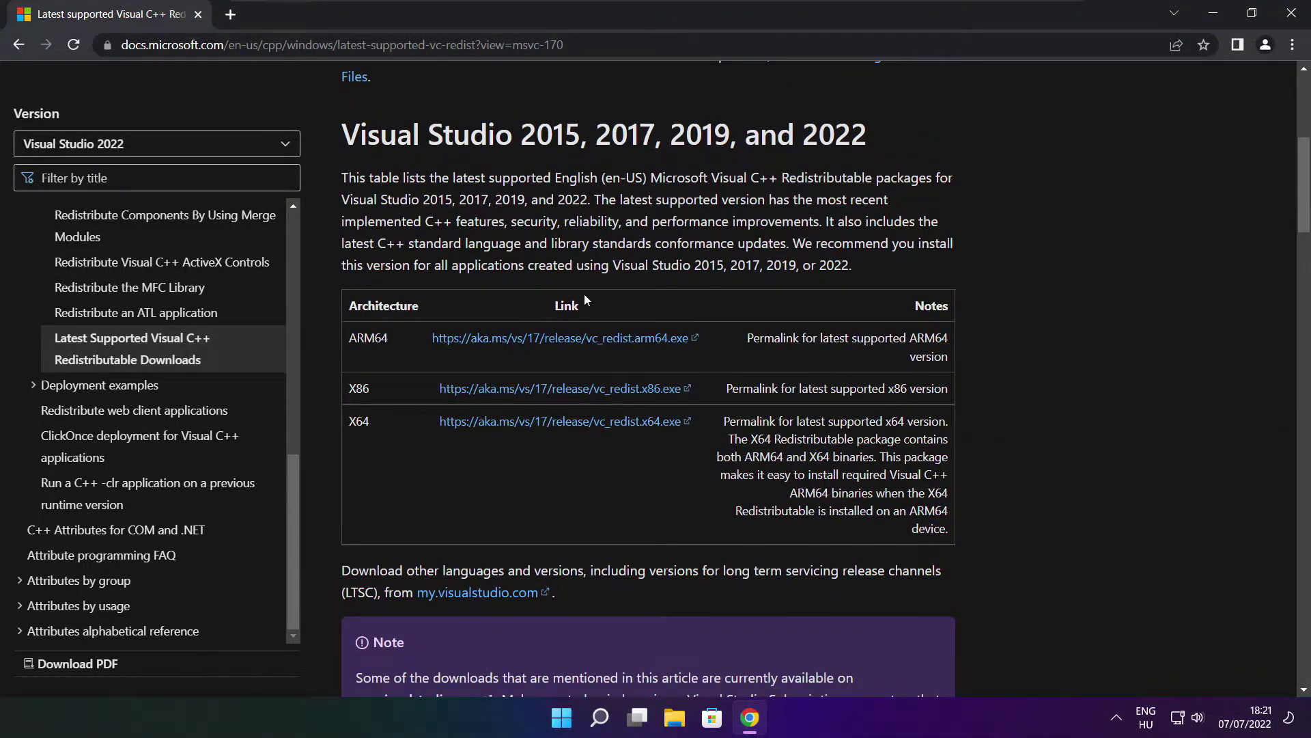
drag(345, 326, 881, 468)
click(881, 470)
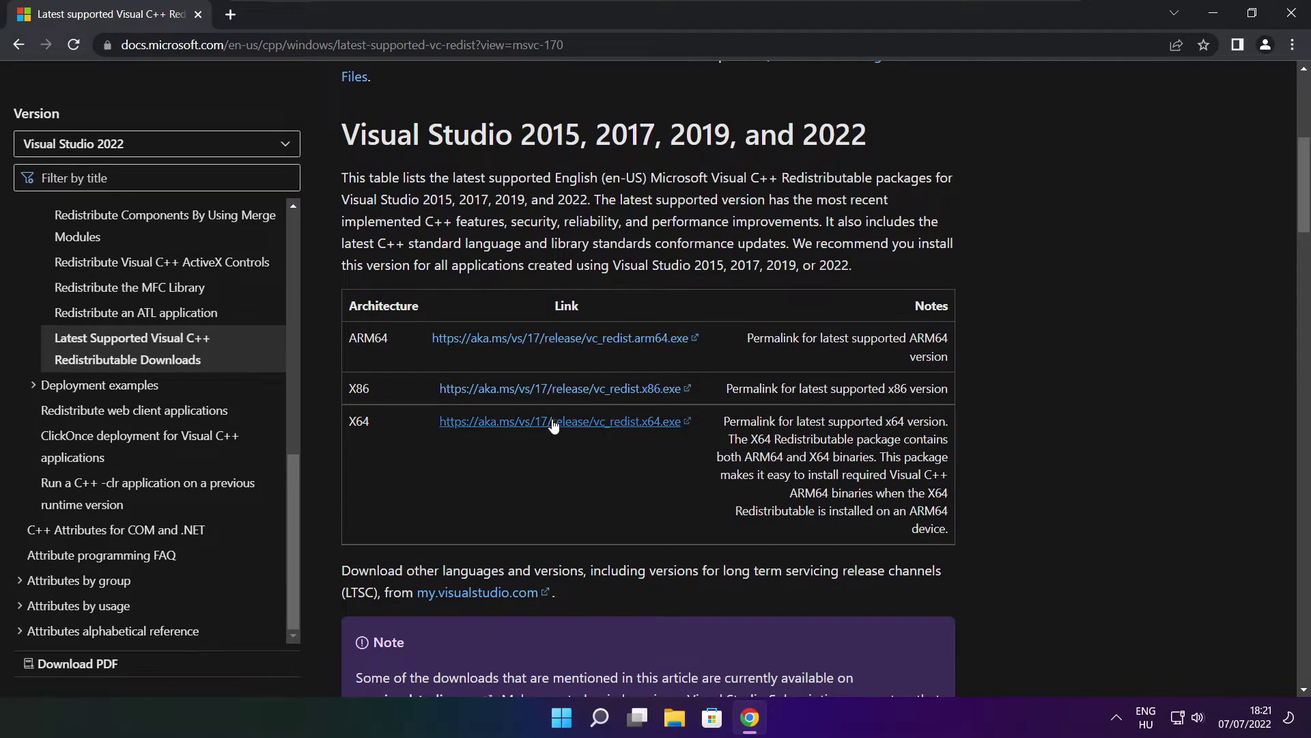
click(545, 339)
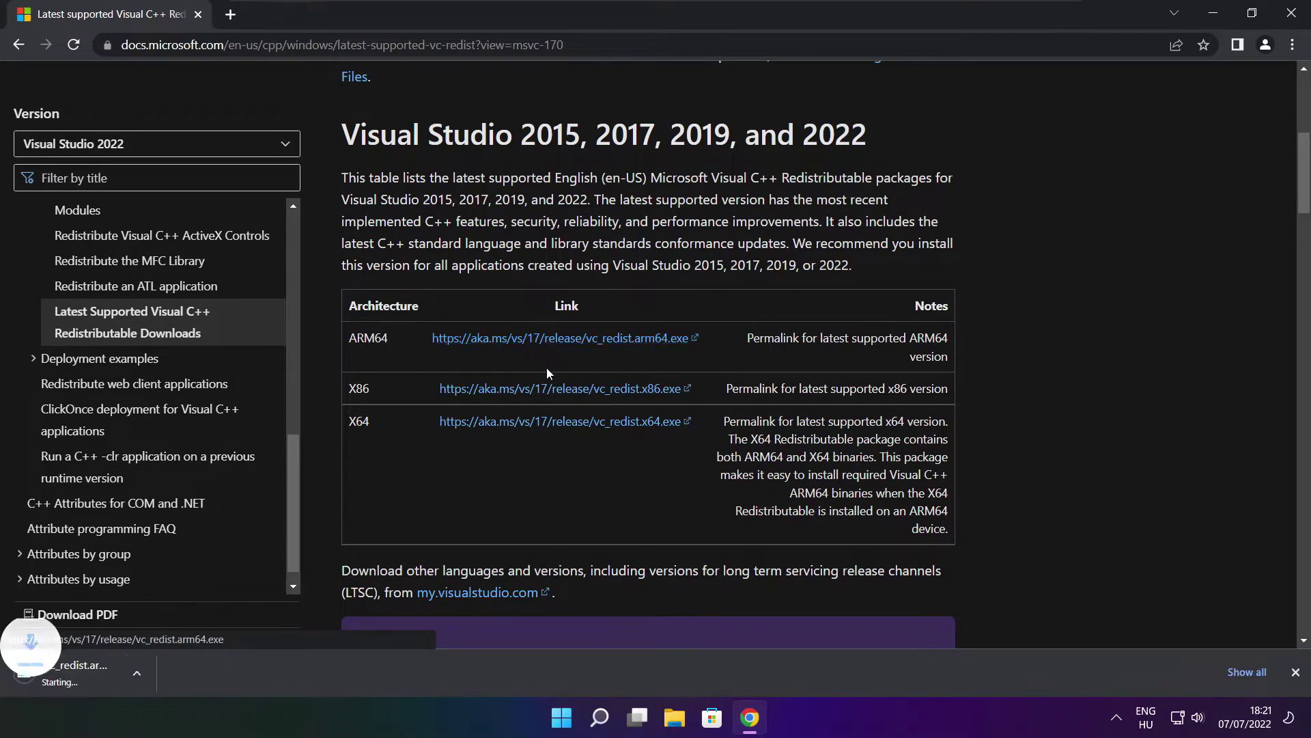
click(540, 395)
click(539, 422)
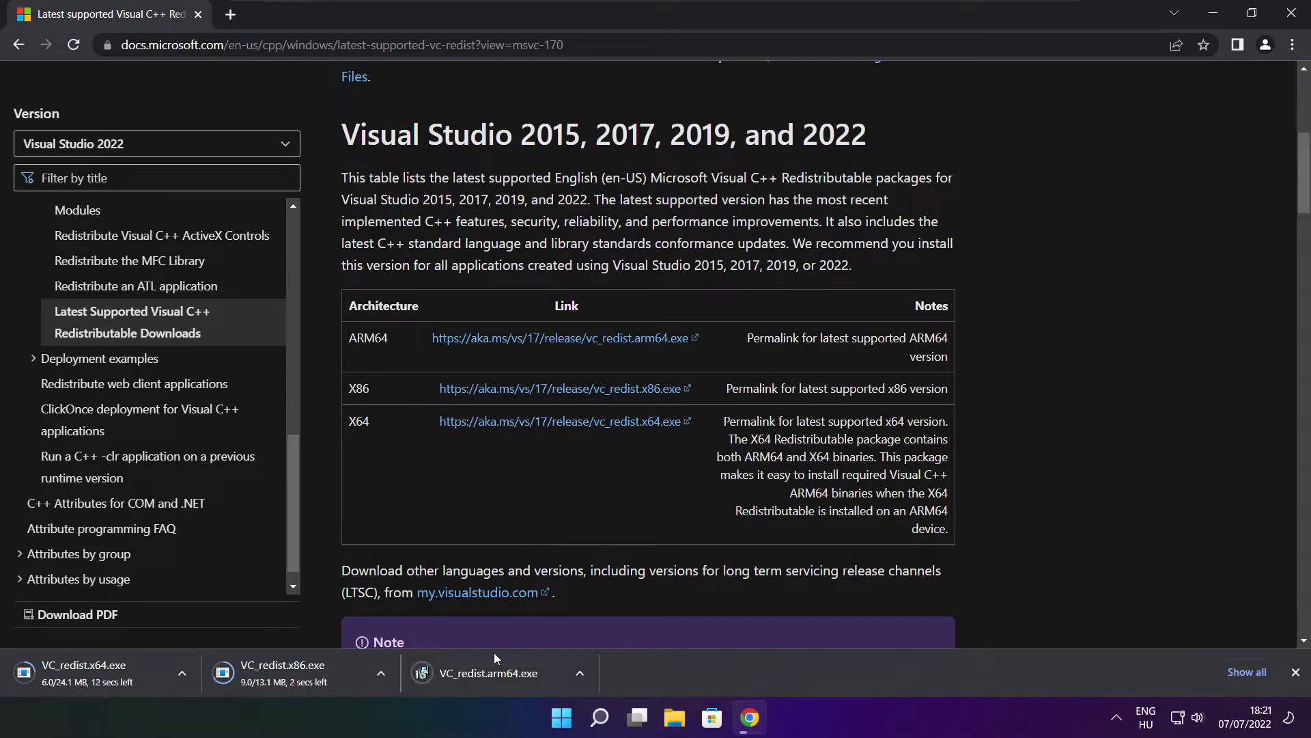
Step: Try to install the downloaded VC_redist.arm64.exe after agreeing to its license terms, and close its setup window
click(499, 675)
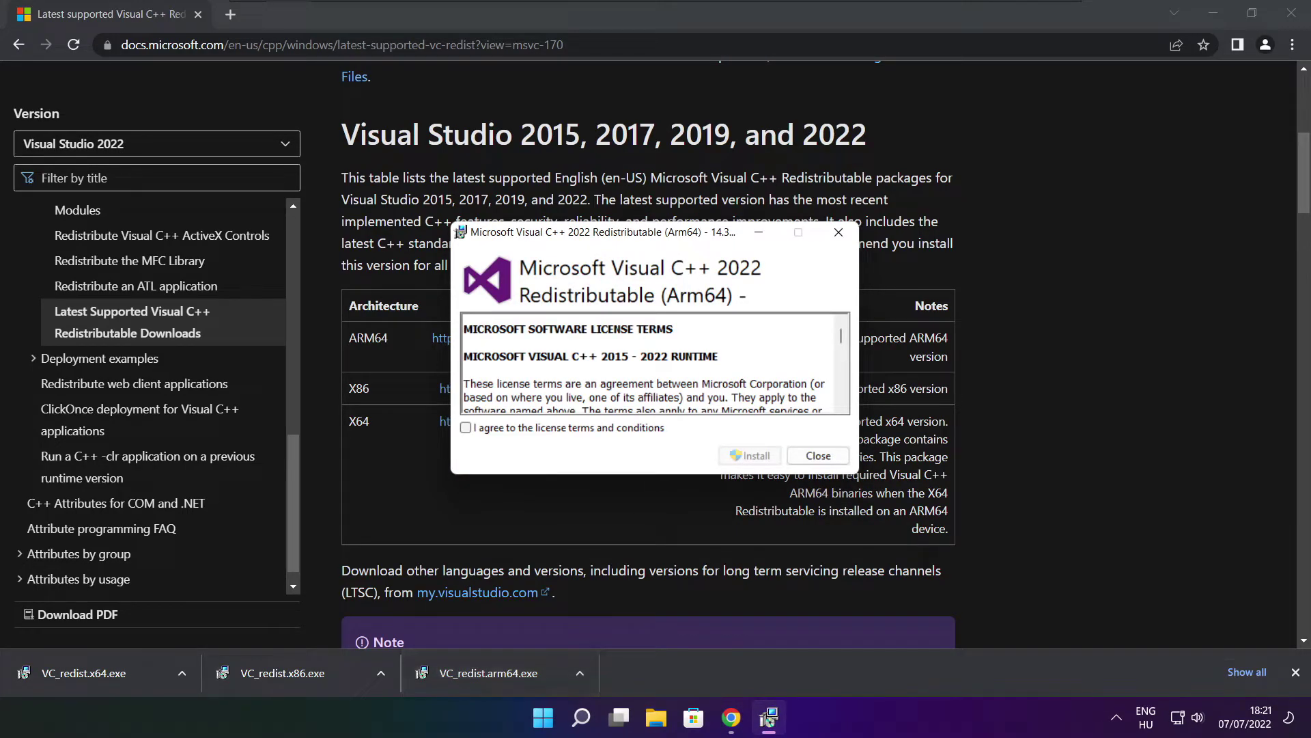
drag(842, 340, 842, 396)
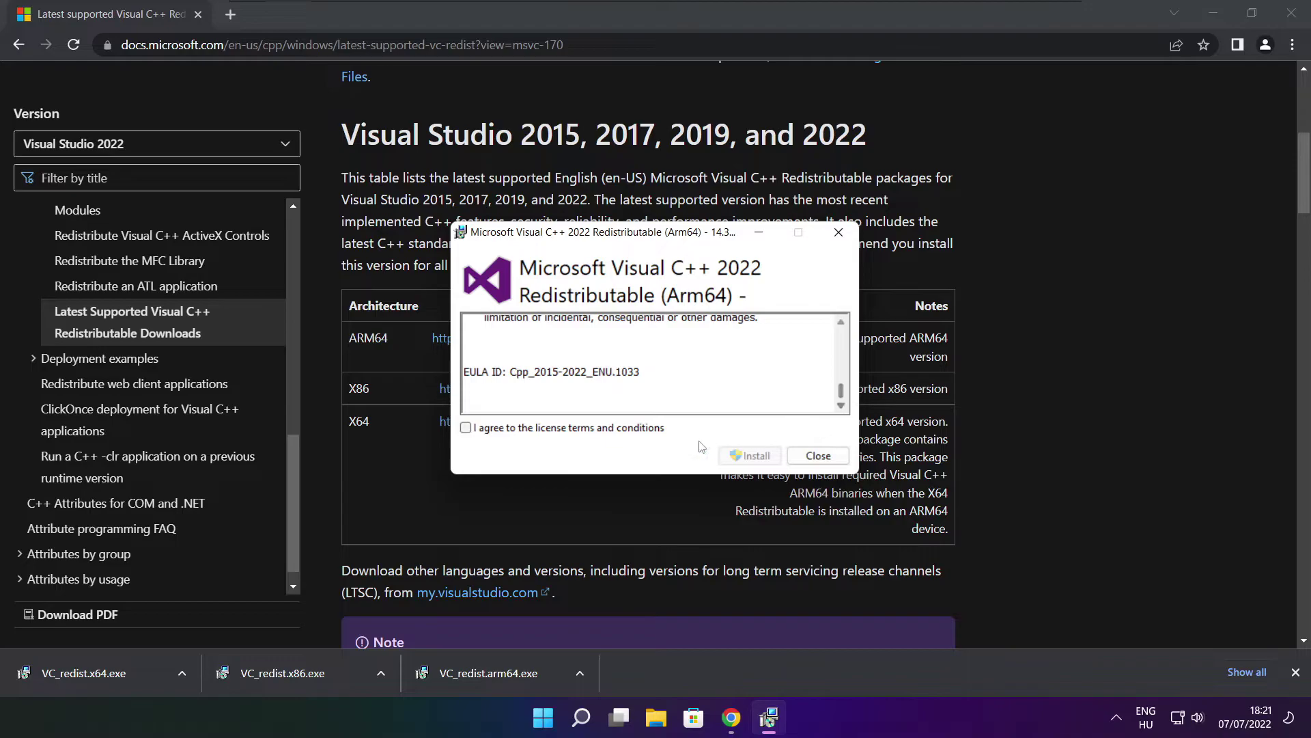
click(465, 429)
click(746, 455)
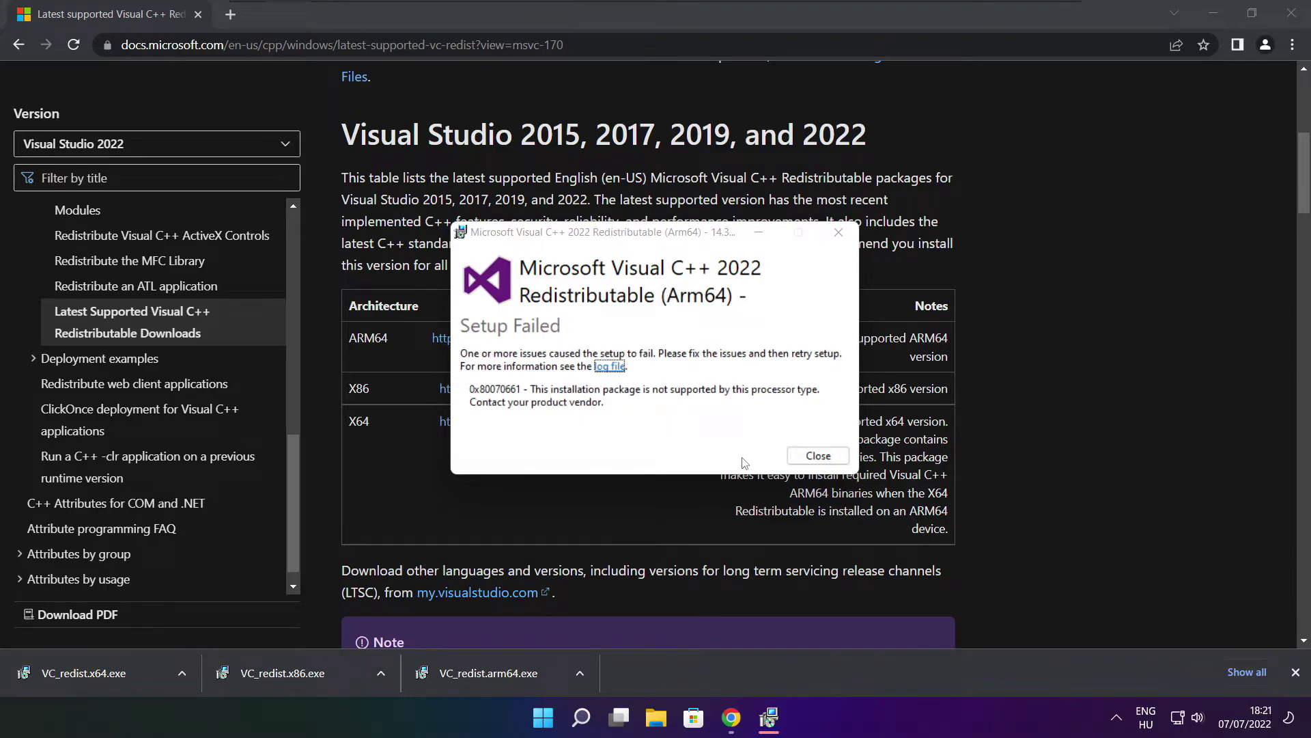
click(818, 455)
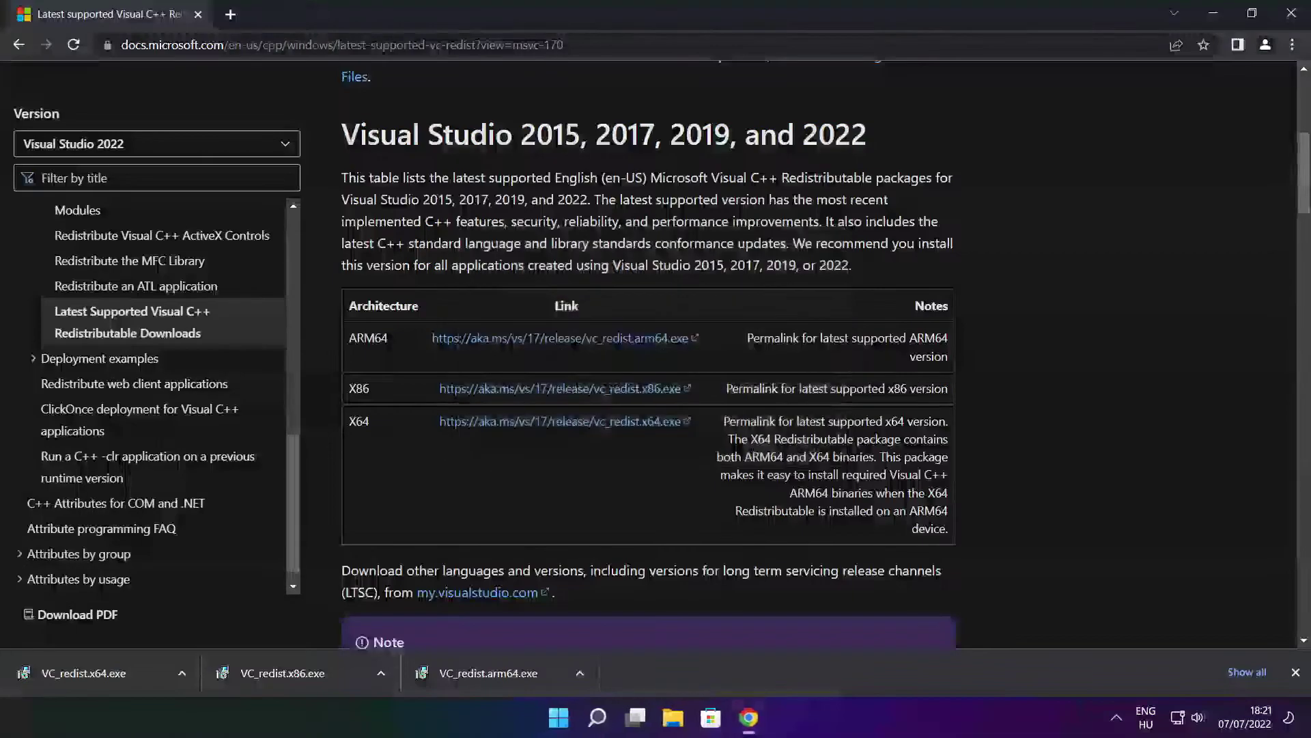
Step: Run VC_redist.x86.exe, agree to the license terms, install the x86 redistributable, and close its setup window
click(311, 674)
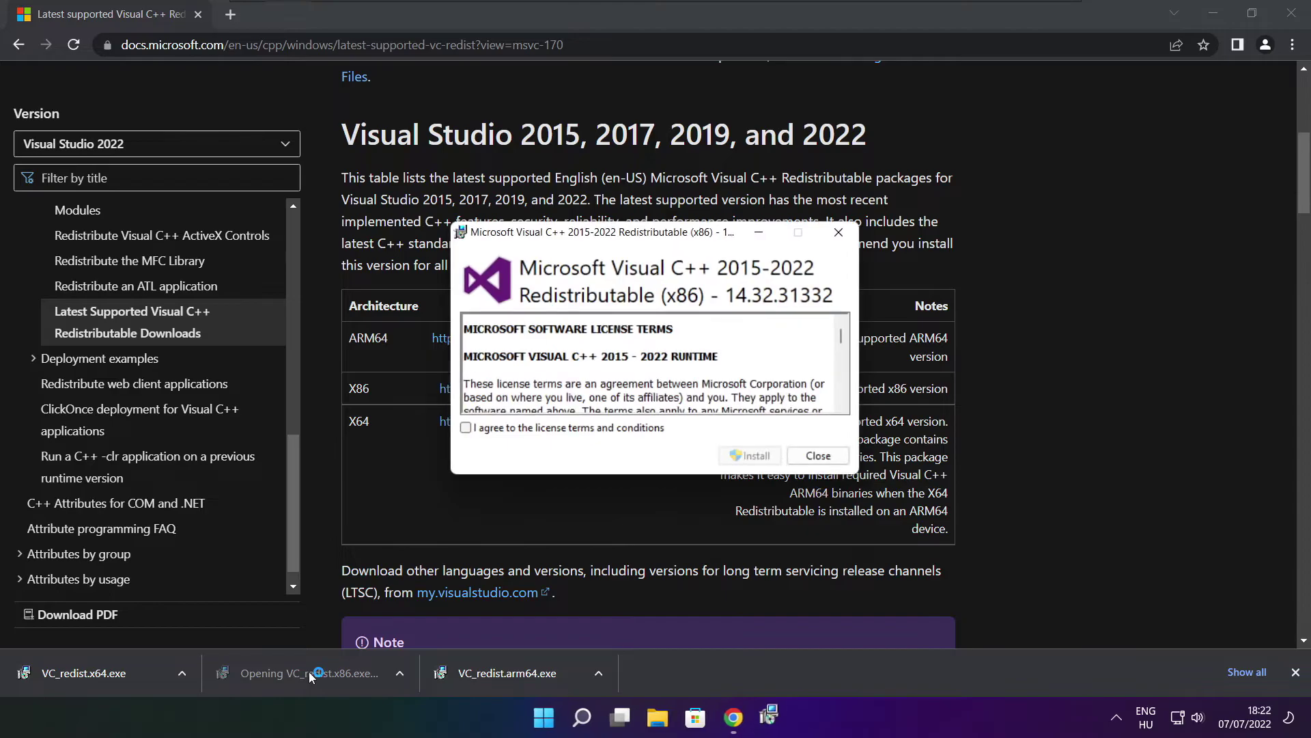
drag(841, 335, 841, 400)
click(465, 427)
click(734, 452)
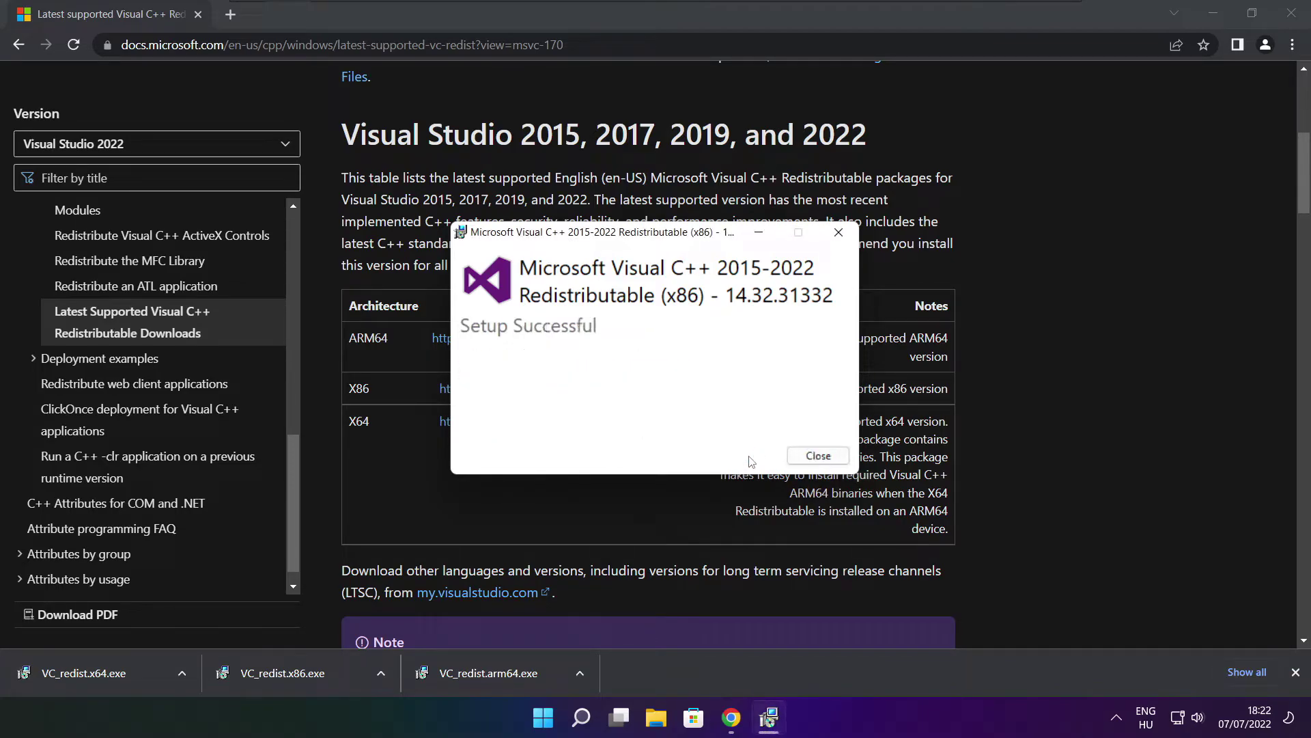
click(818, 455)
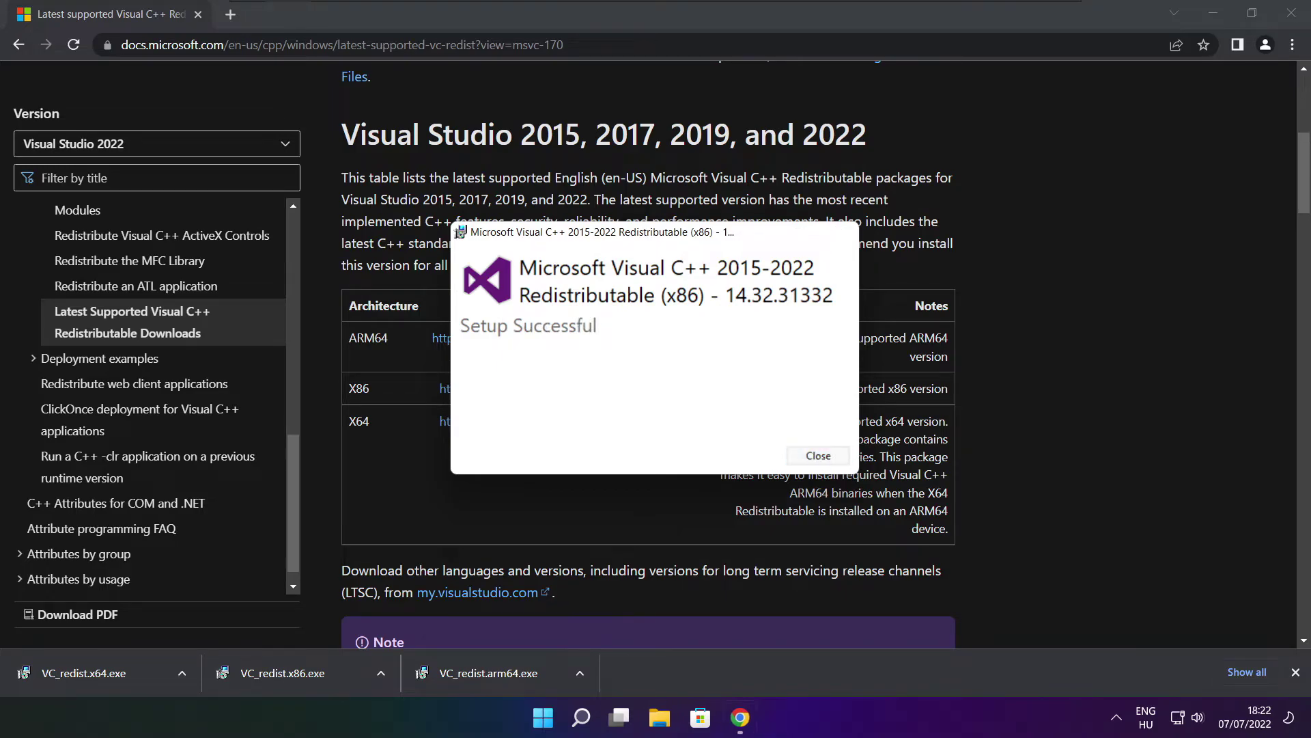
Step: Run VC_redist.x64.exe, agree to the license terms, install the x64 redistributable, and close both the setup and Chrome
click(109, 673)
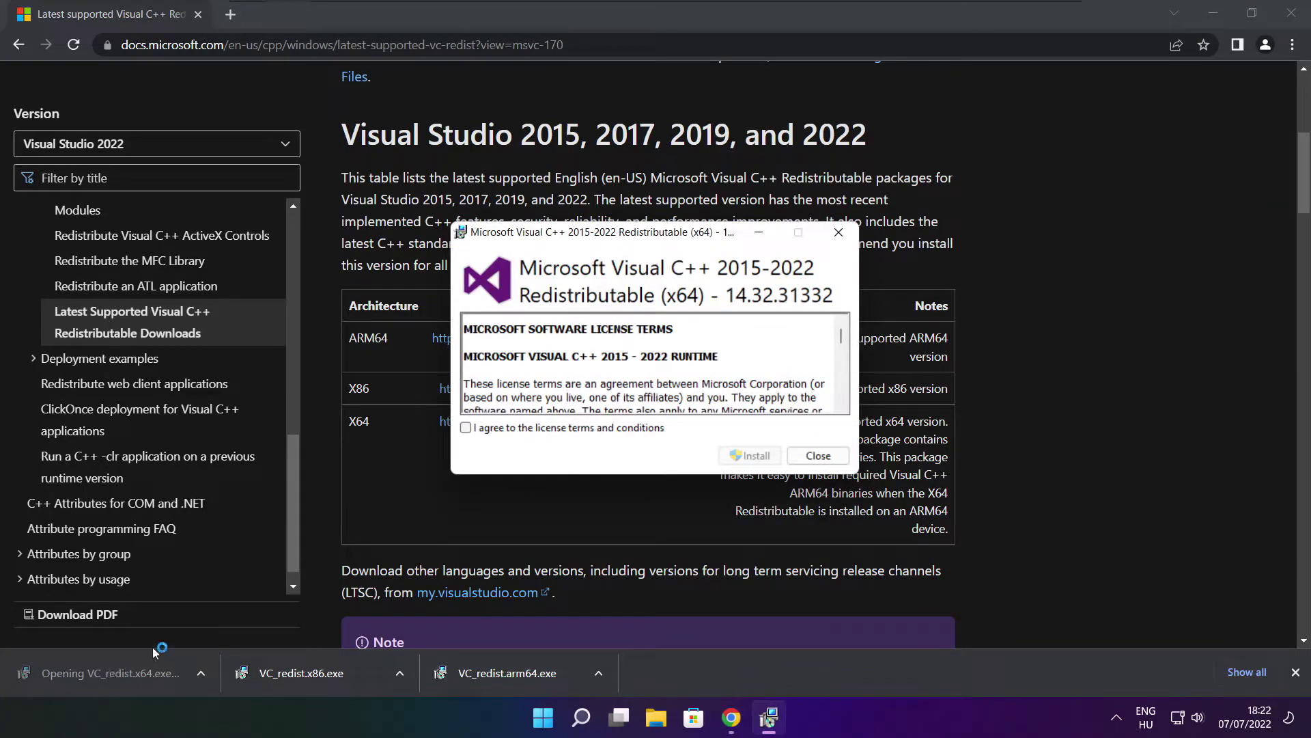
drag(841, 336, 841, 392)
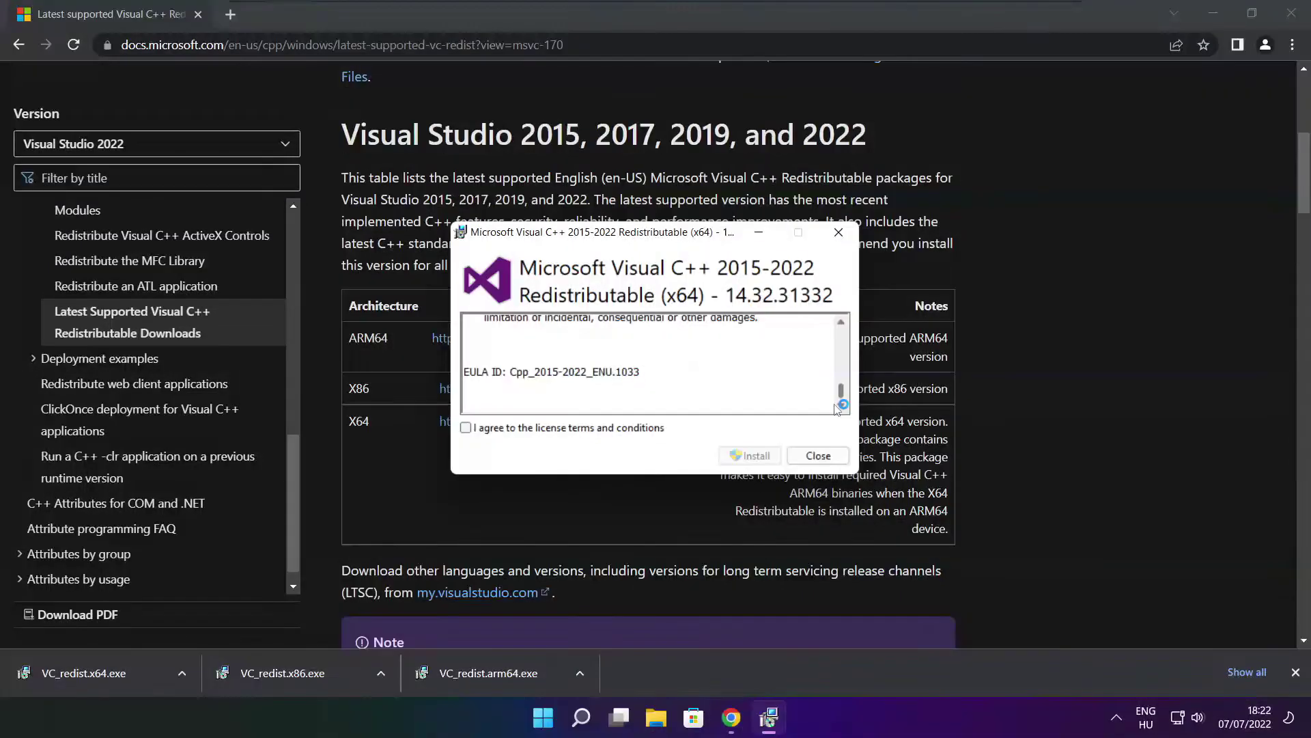
click(465, 428)
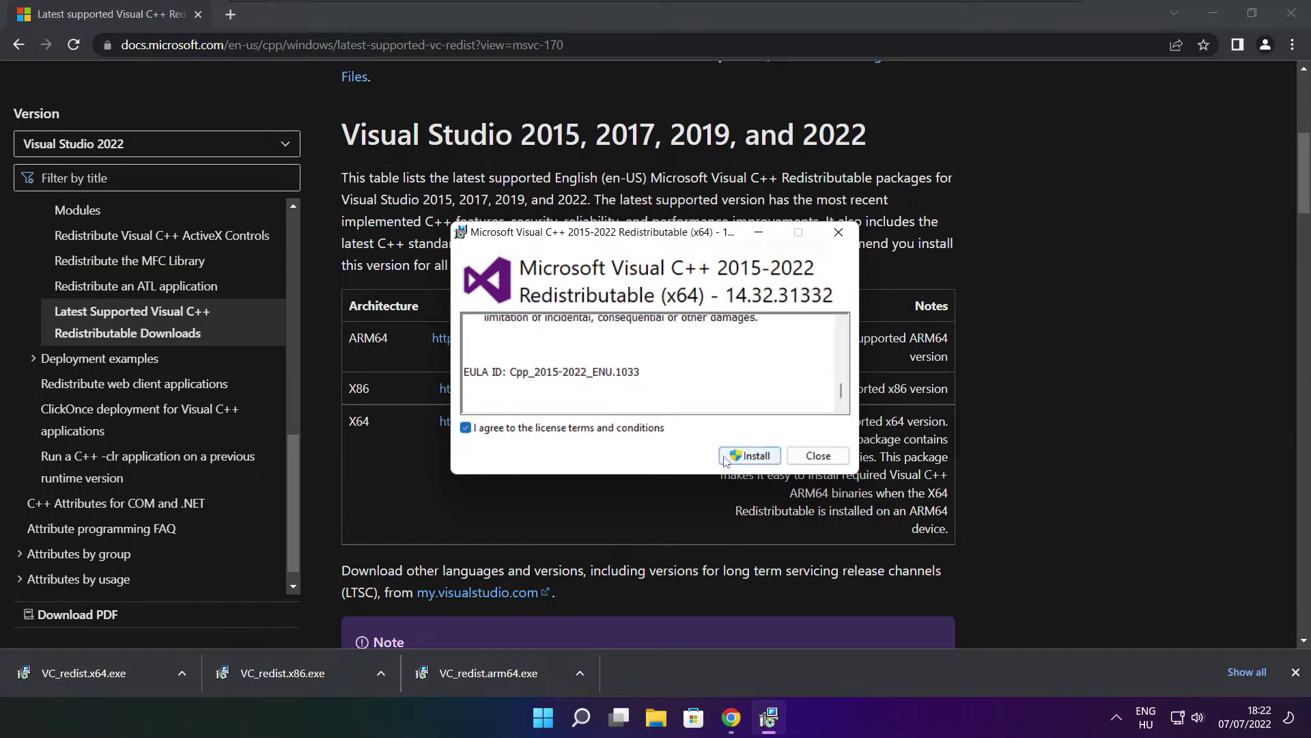
click(754, 456)
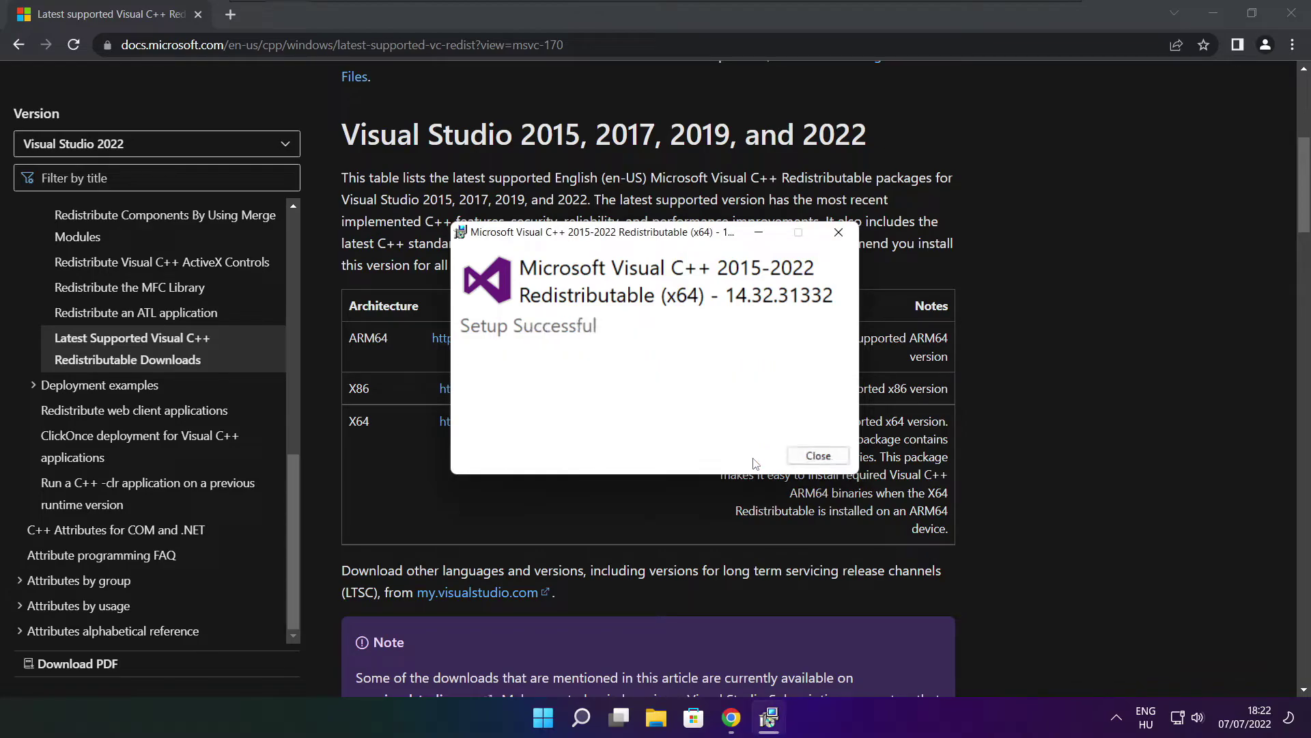
click(816, 458)
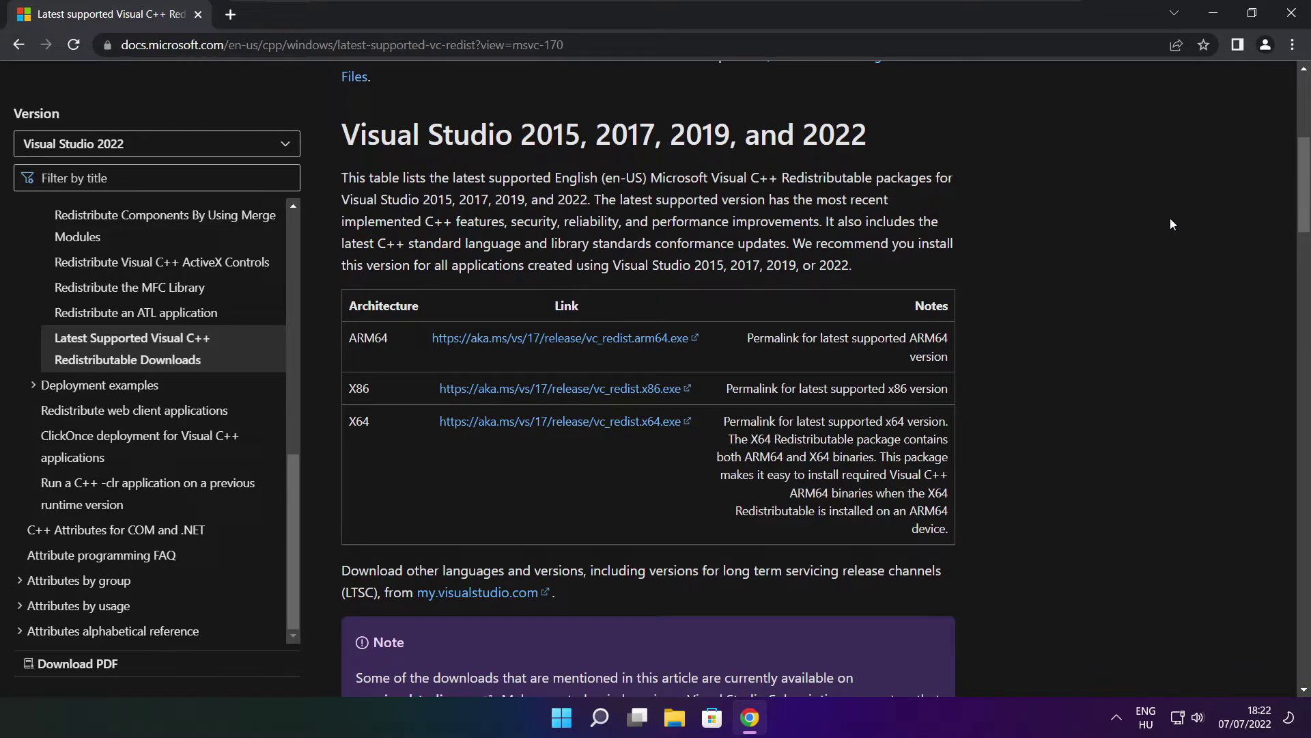
click(1293, 15)
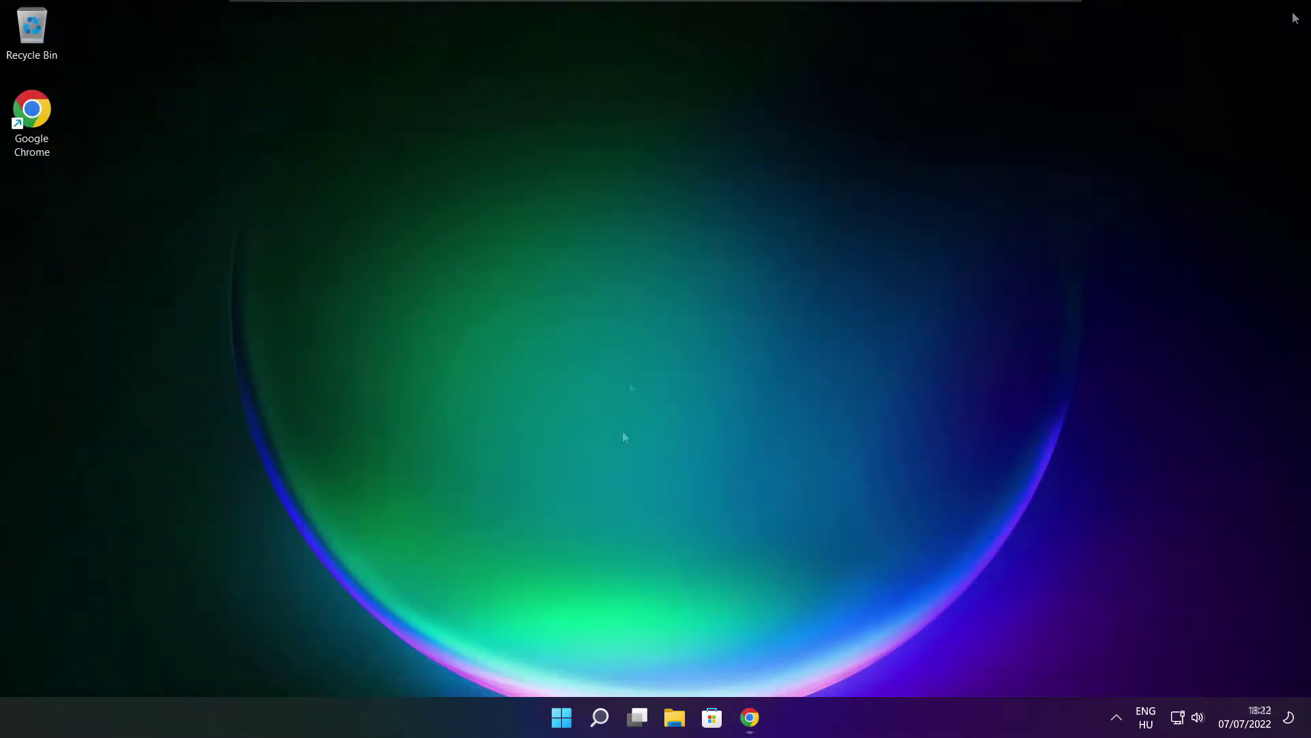
Step: Open Task Manager's list of startup apps and disable Cortana
right_click(564, 720)
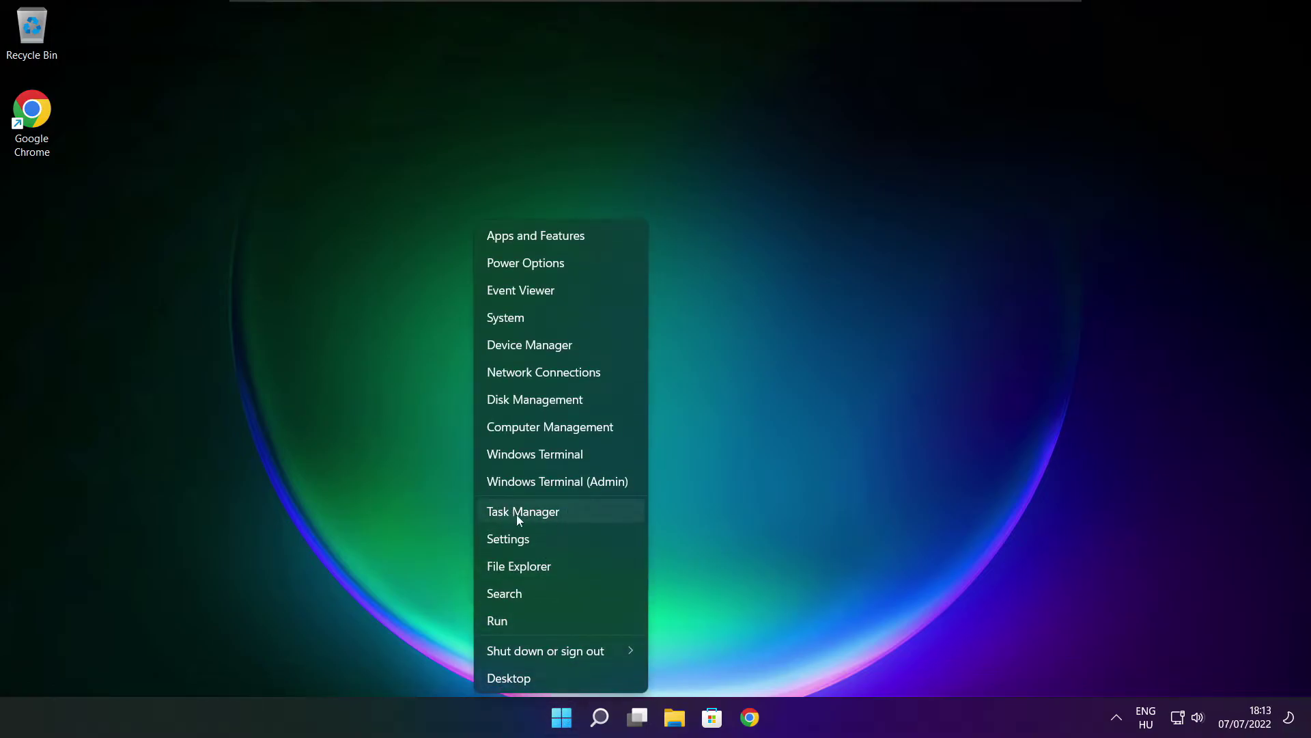
click(565, 512)
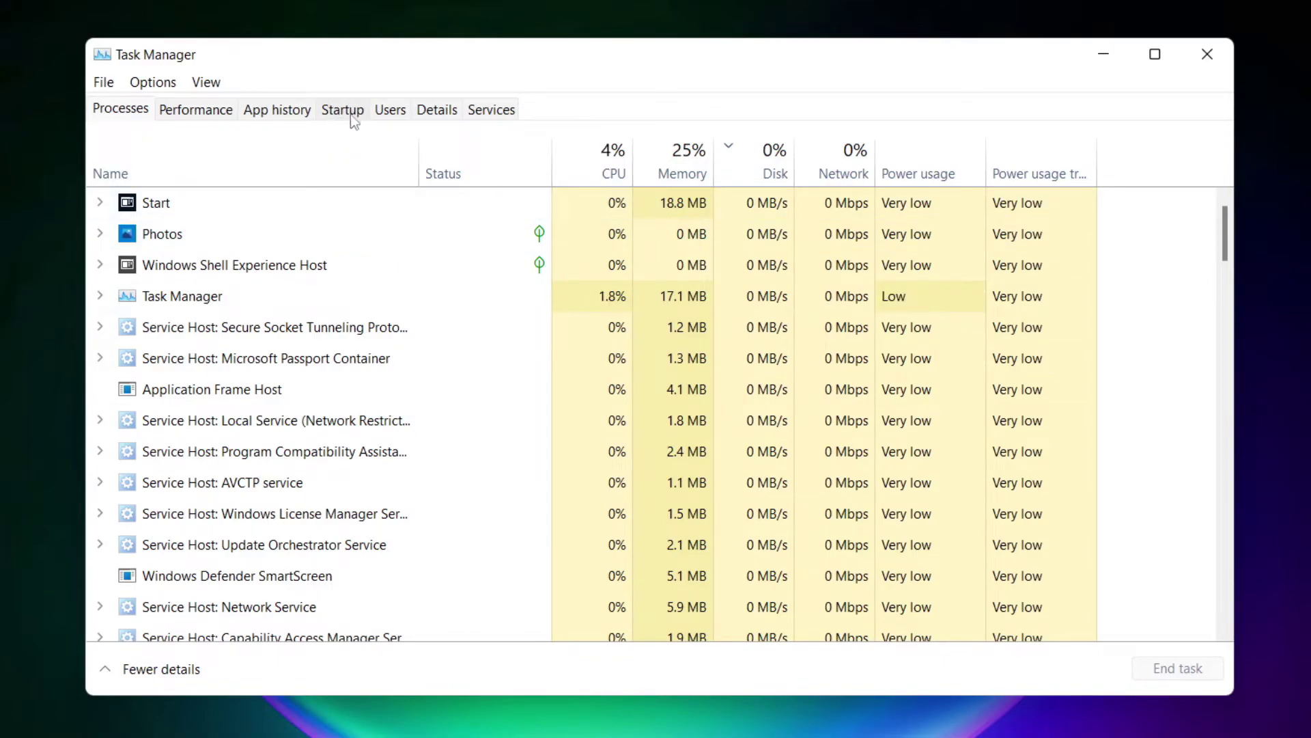
click(348, 113)
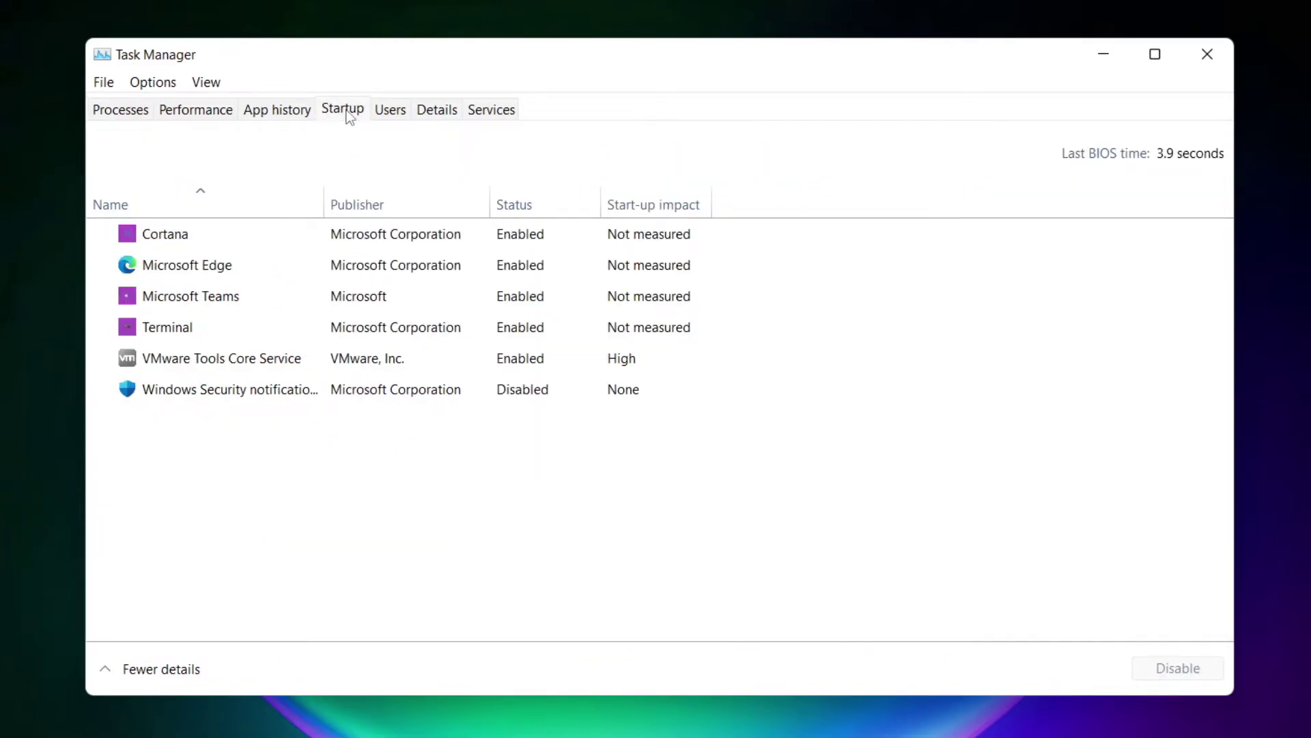
click(361, 245)
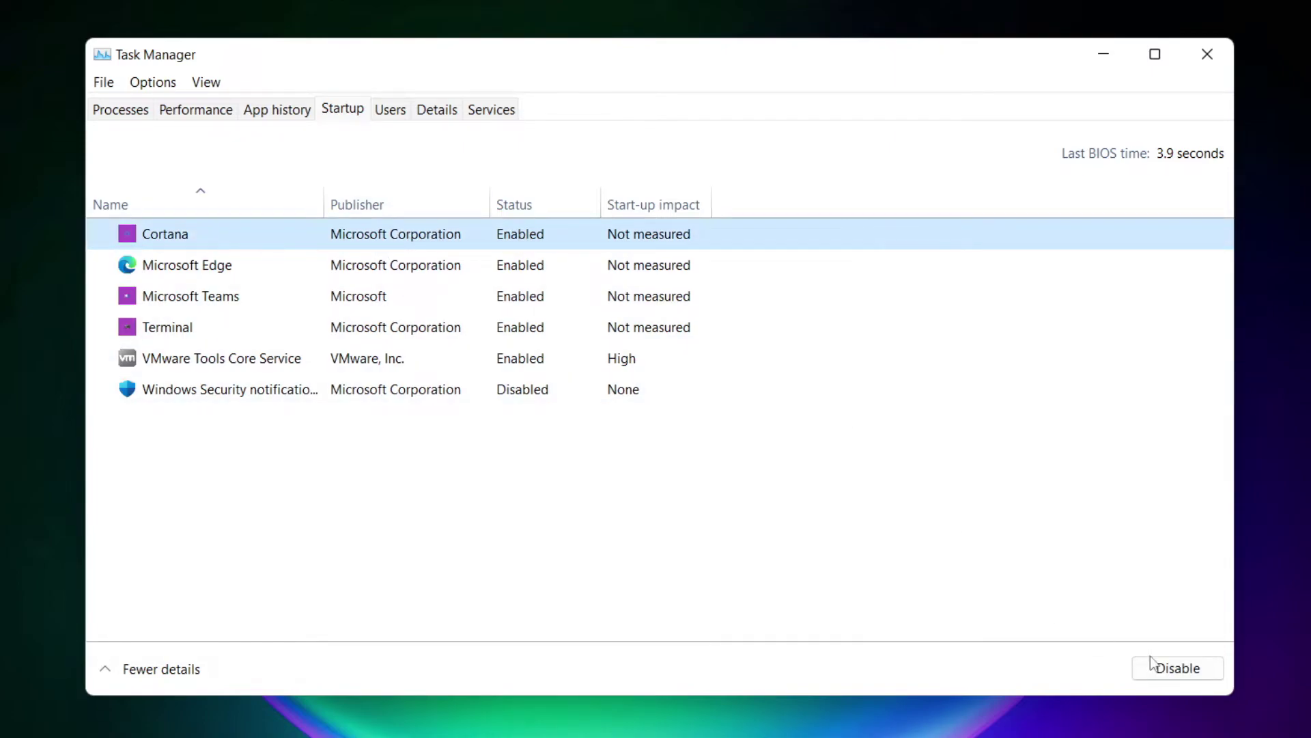
click(1176, 675)
Step: Disable Microsoft Edge, Microsoft Teams and Terminal as startup apps, and close Task Manager
click(319, 269)
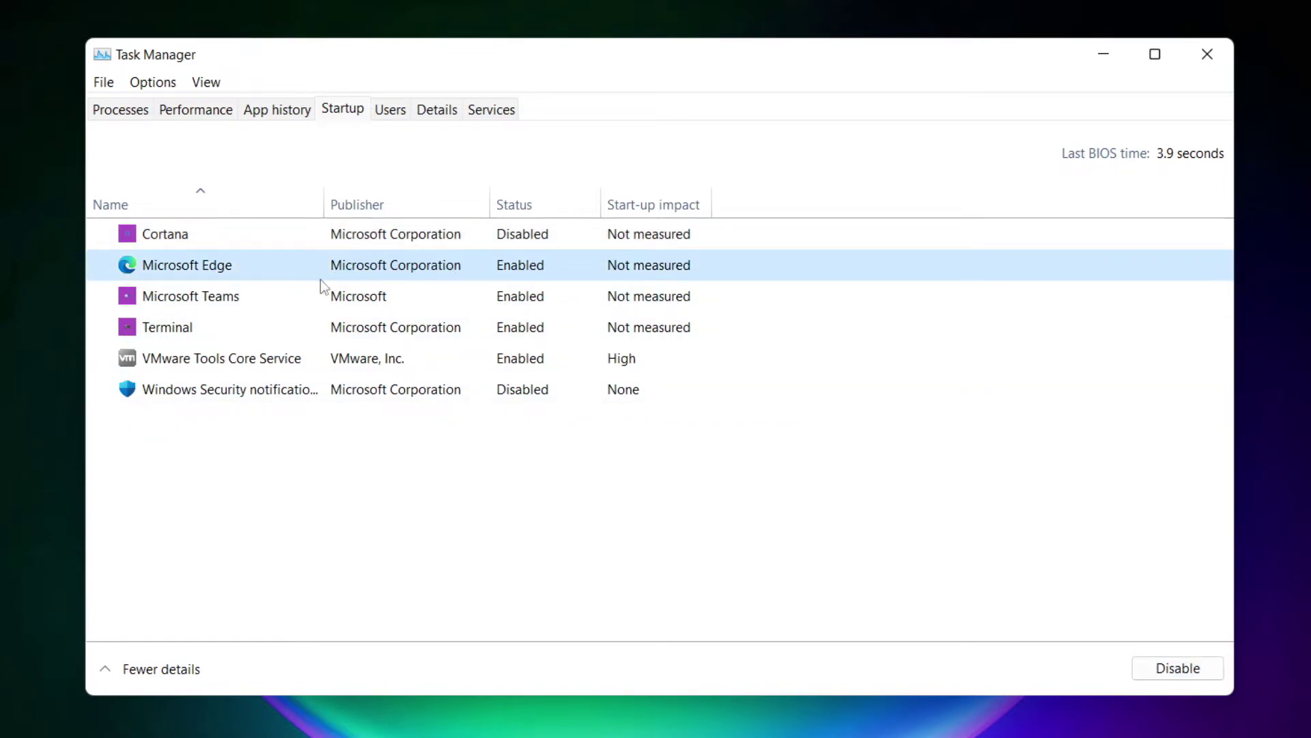
click(1182, 670)
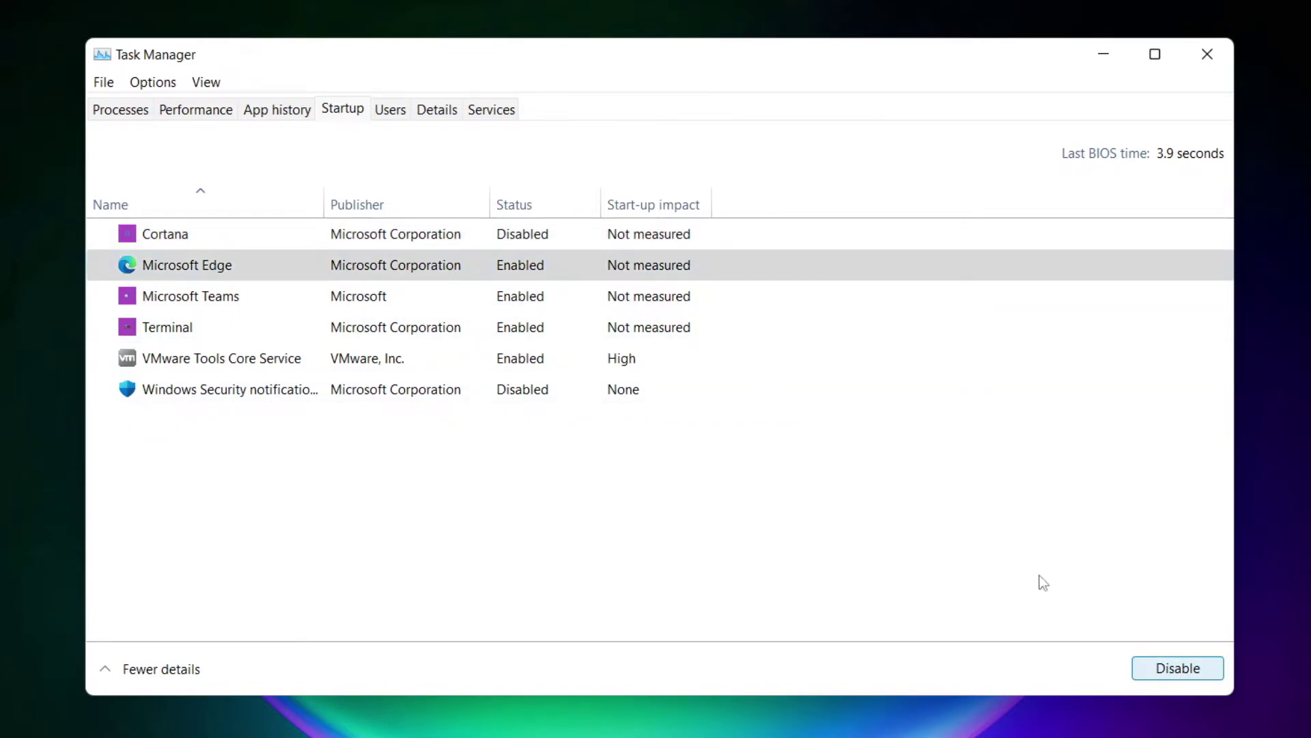
click(540, 297)
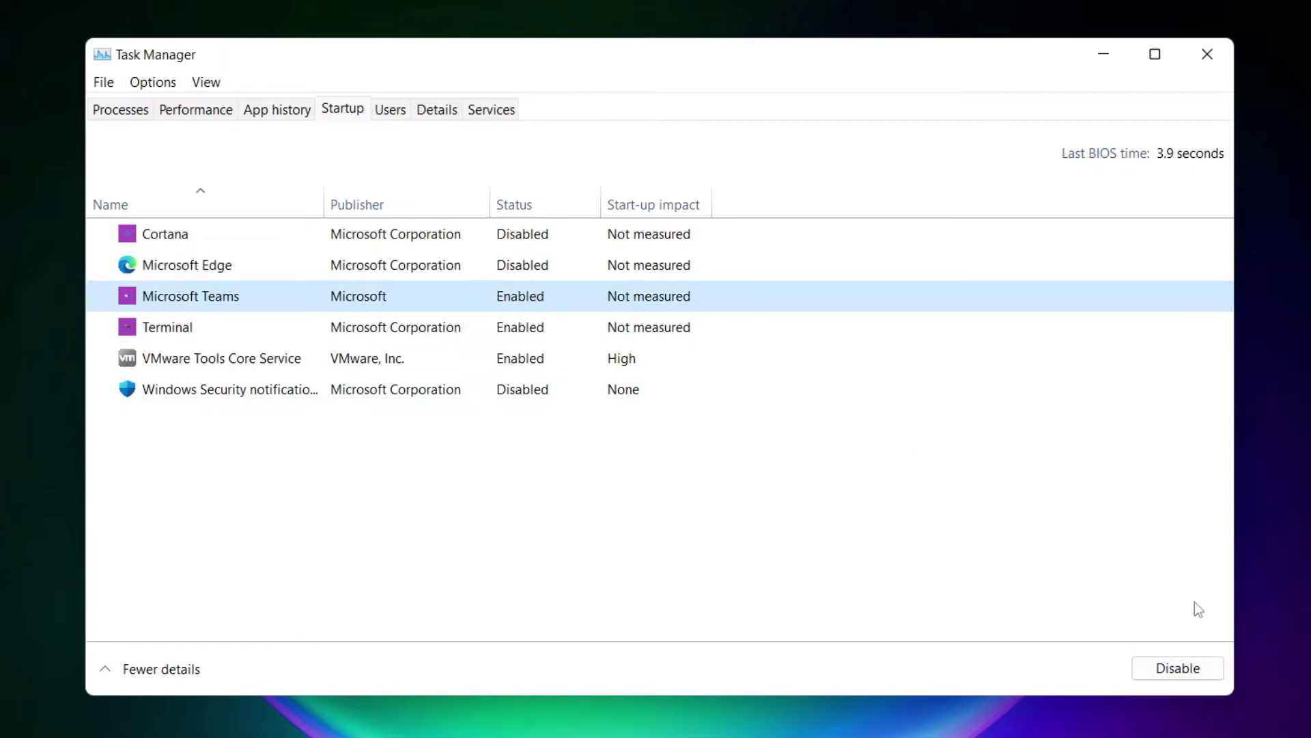
click(1203, 679)
click(436, 335)
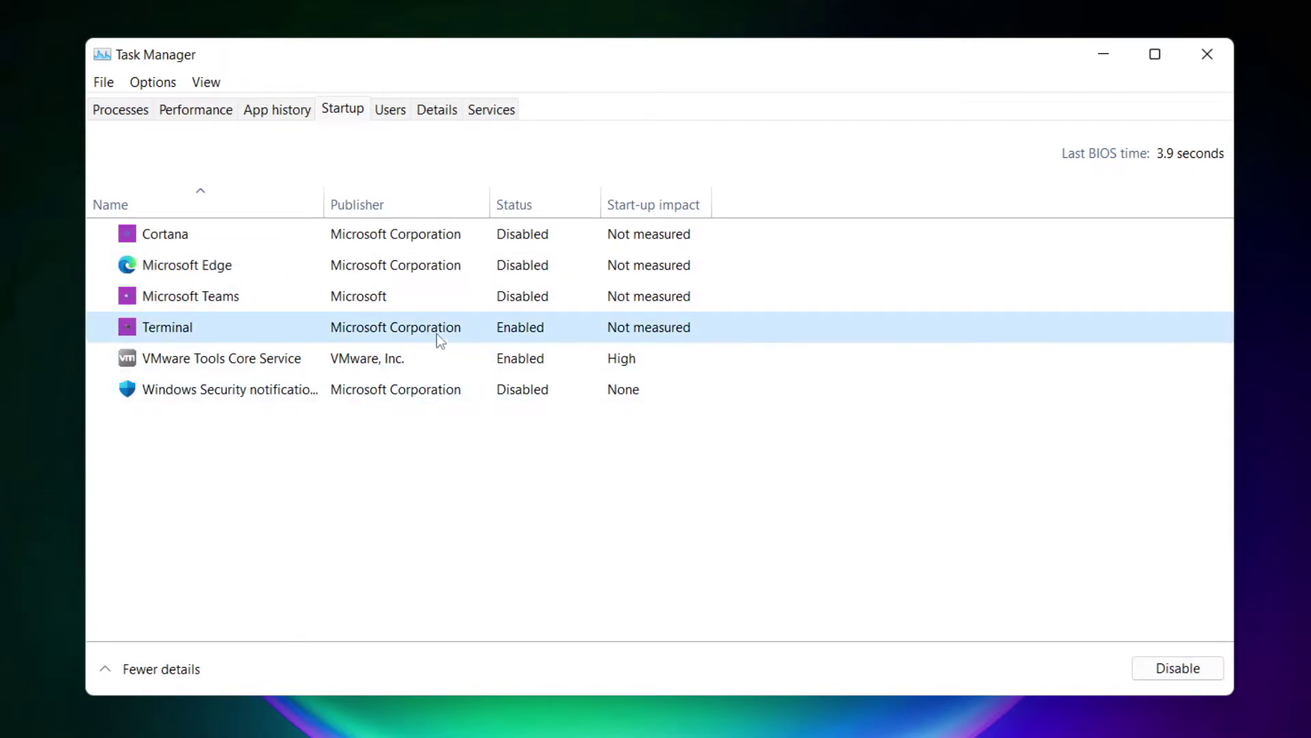
click(1199, 676)
click(521, 338)
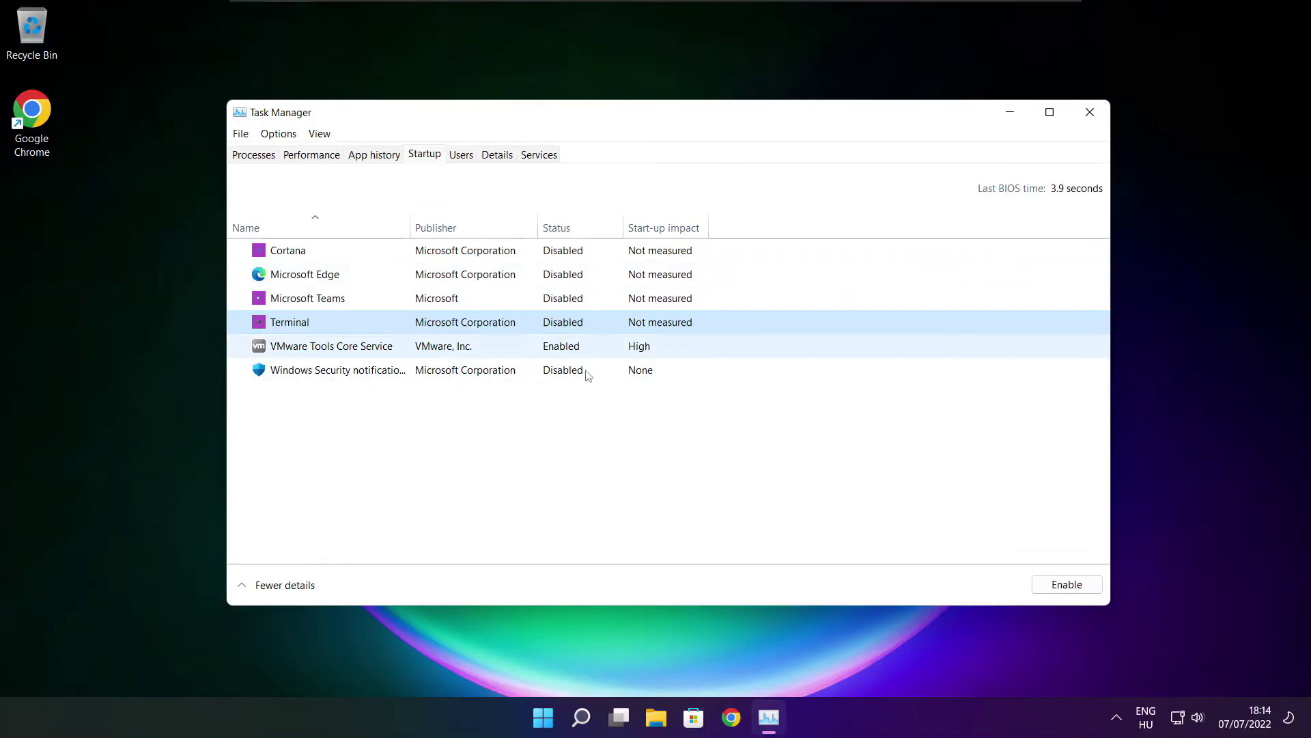
click(1090, 118)
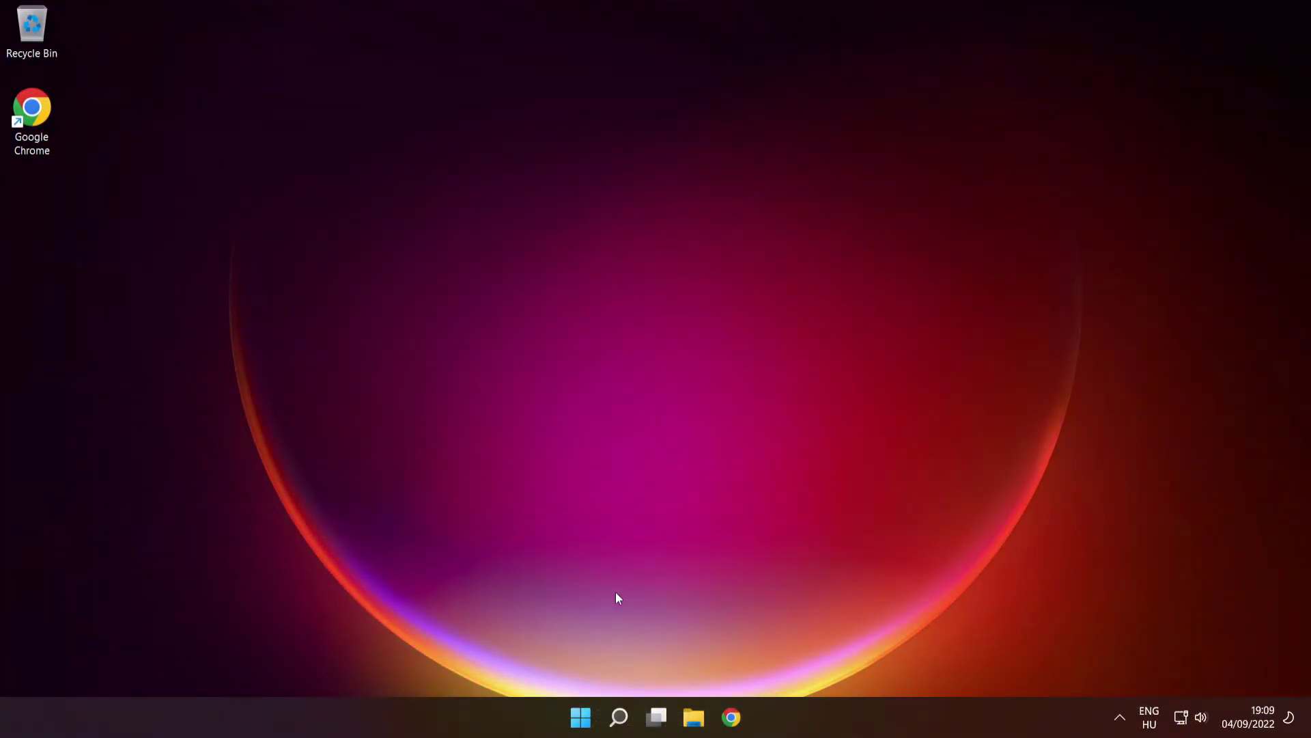
Step: Search Windows for cmd, run Command Prompt as administrator, and move its window to the middle of the desktop
mouse_move(616, 715)
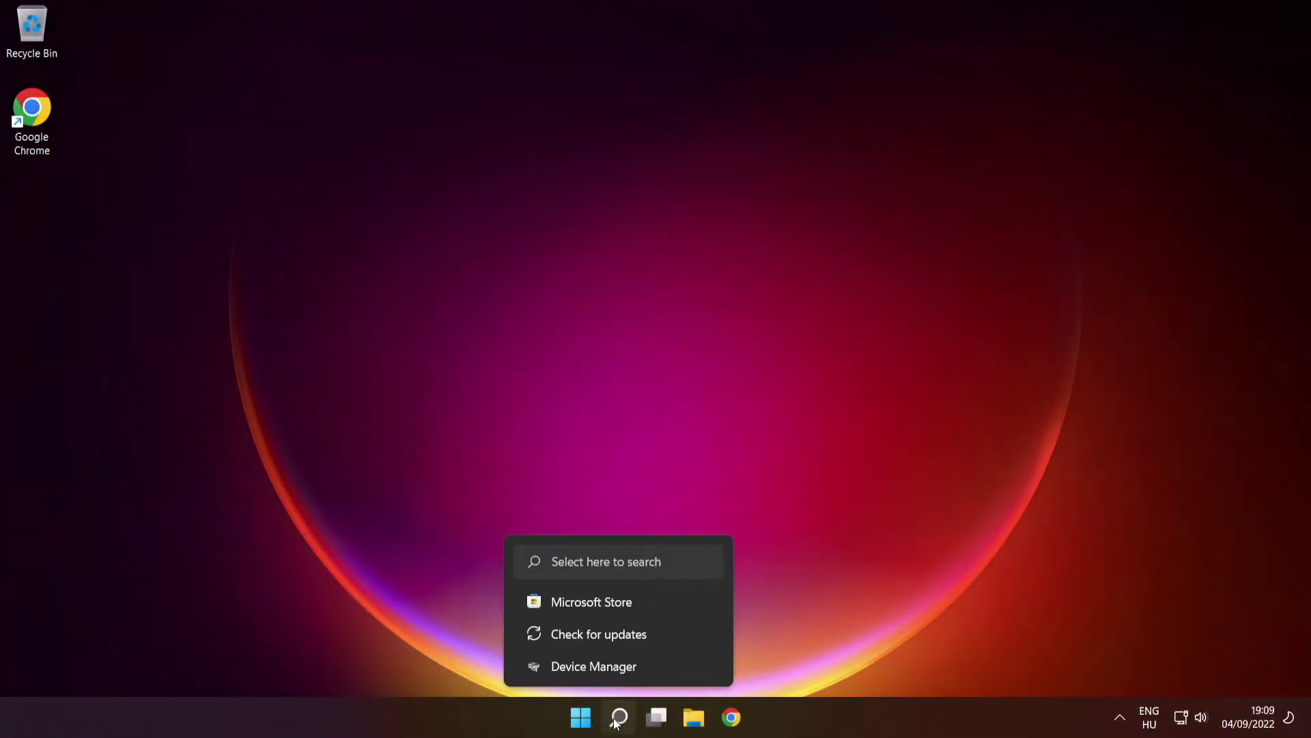
click(619, 717)
text(cmd)
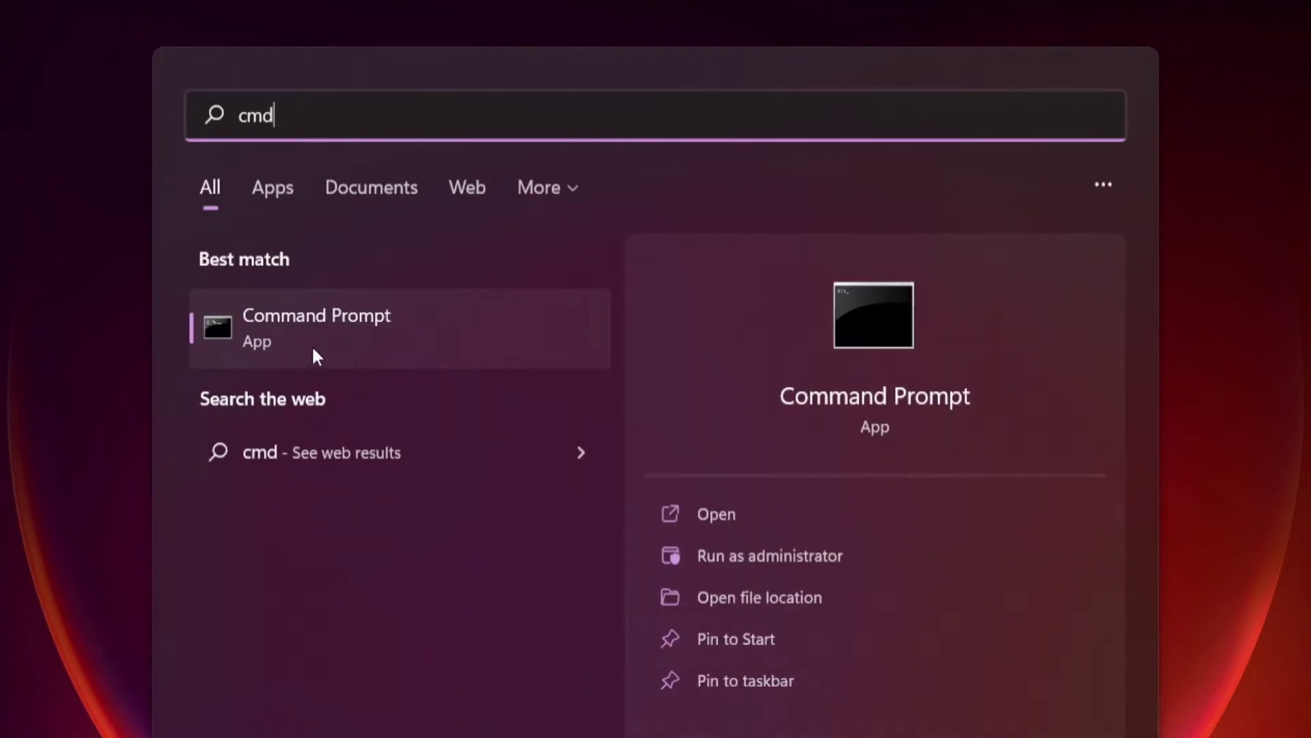
right_click(481, 323)
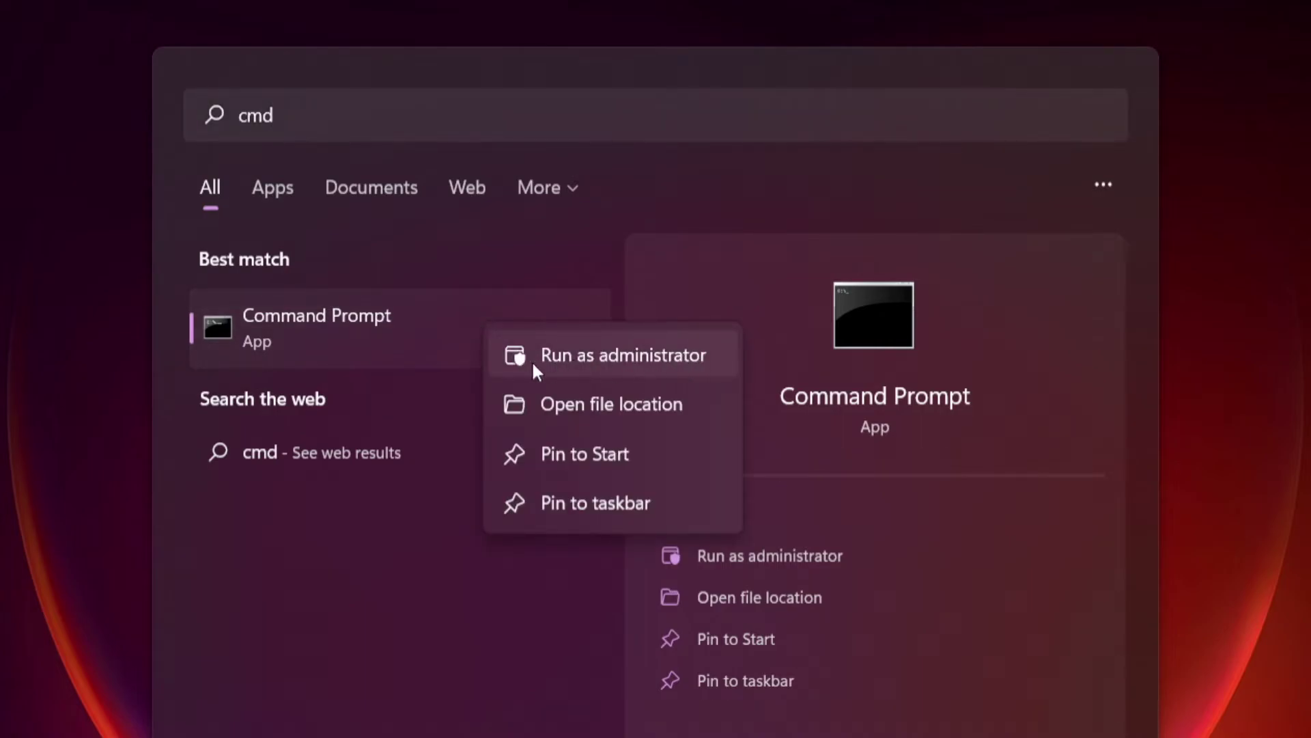
click(623, 354)
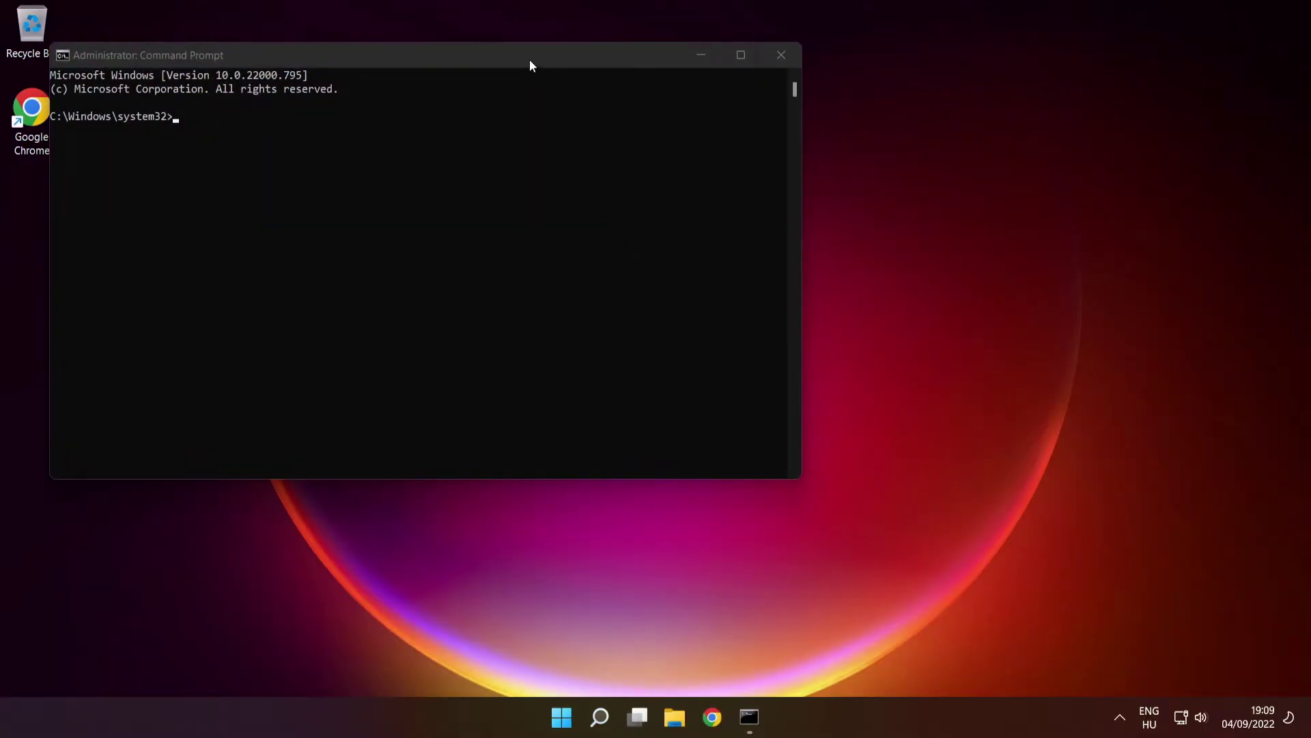
drag(530, 60, 756, 168)
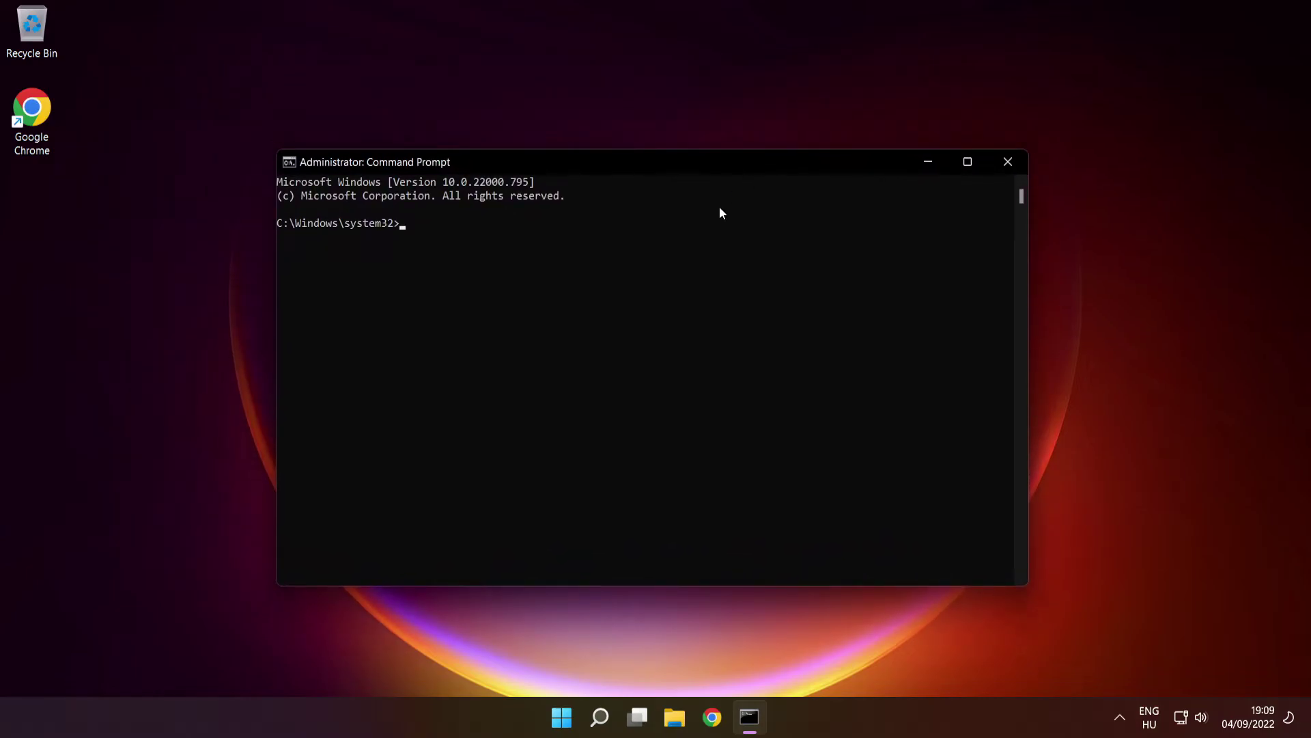
Step: Run the system file check with sfc /scannow and close Command Prompt once the scan is complete
text(sfc)
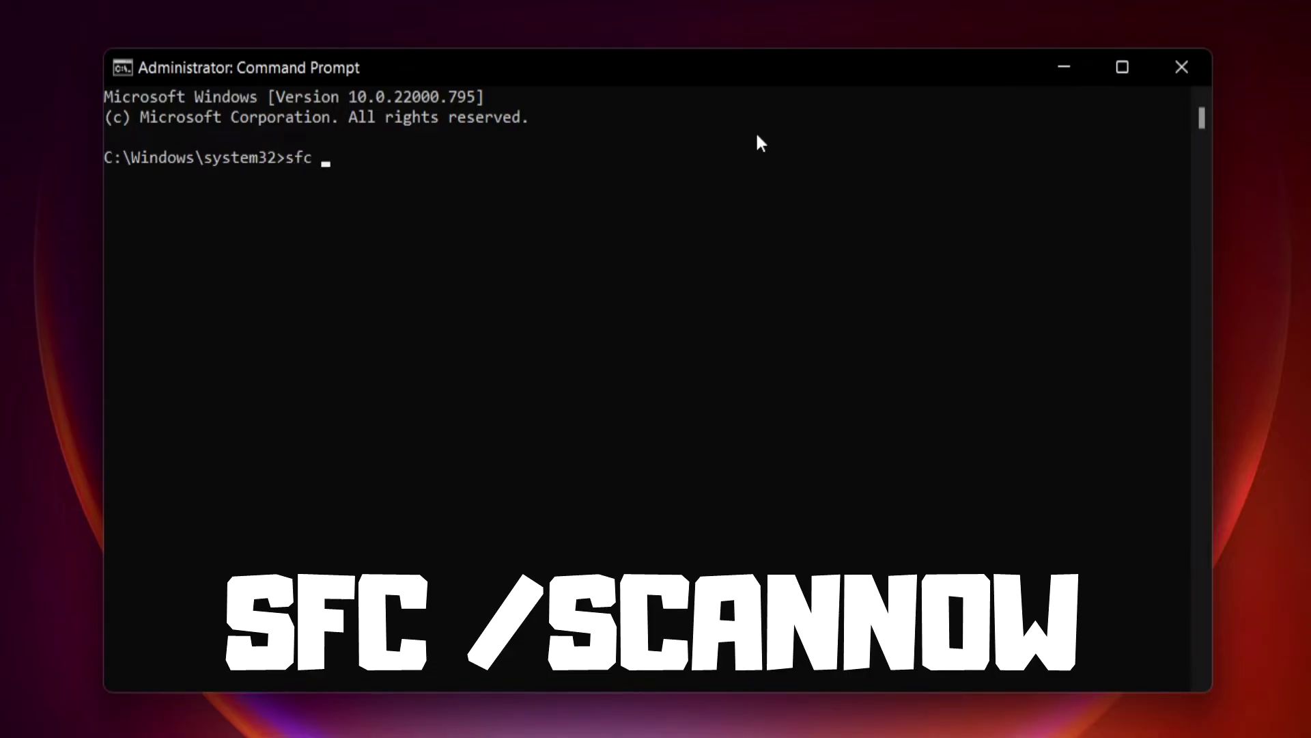
text( /scannow)
key(Return)
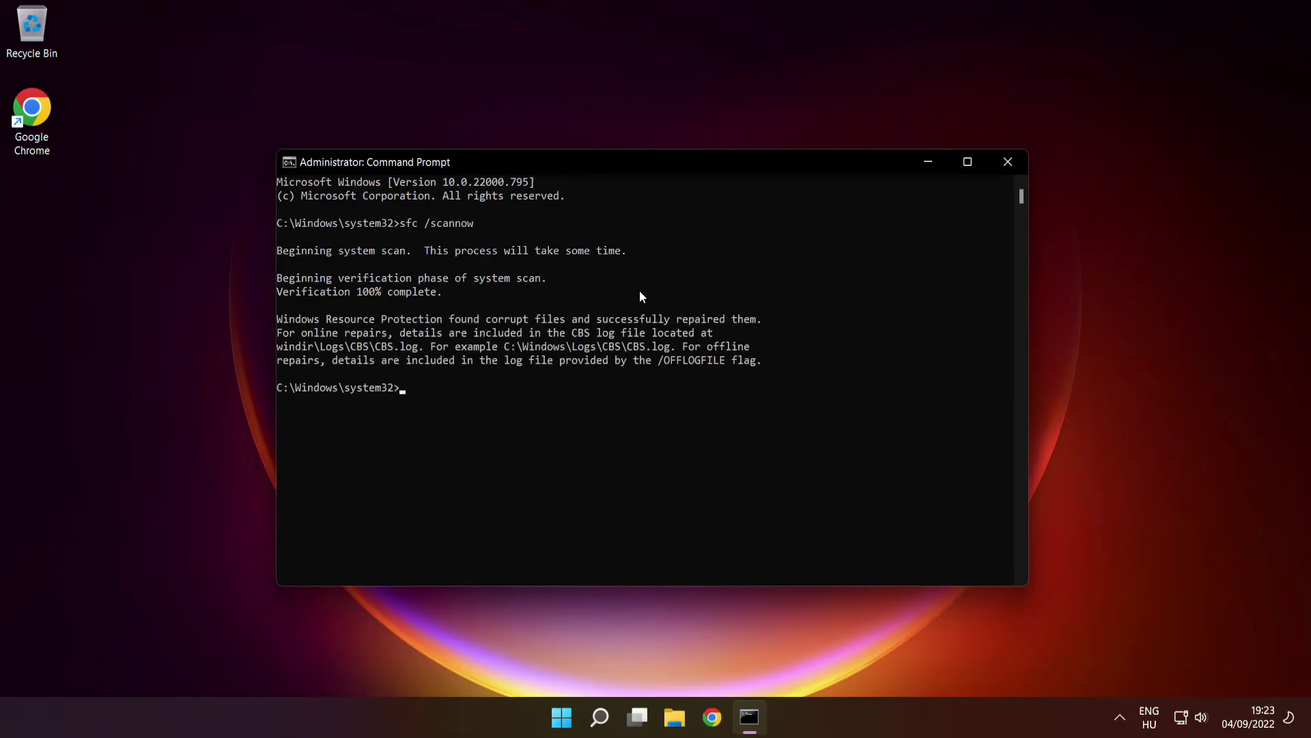
click(1009, 166)
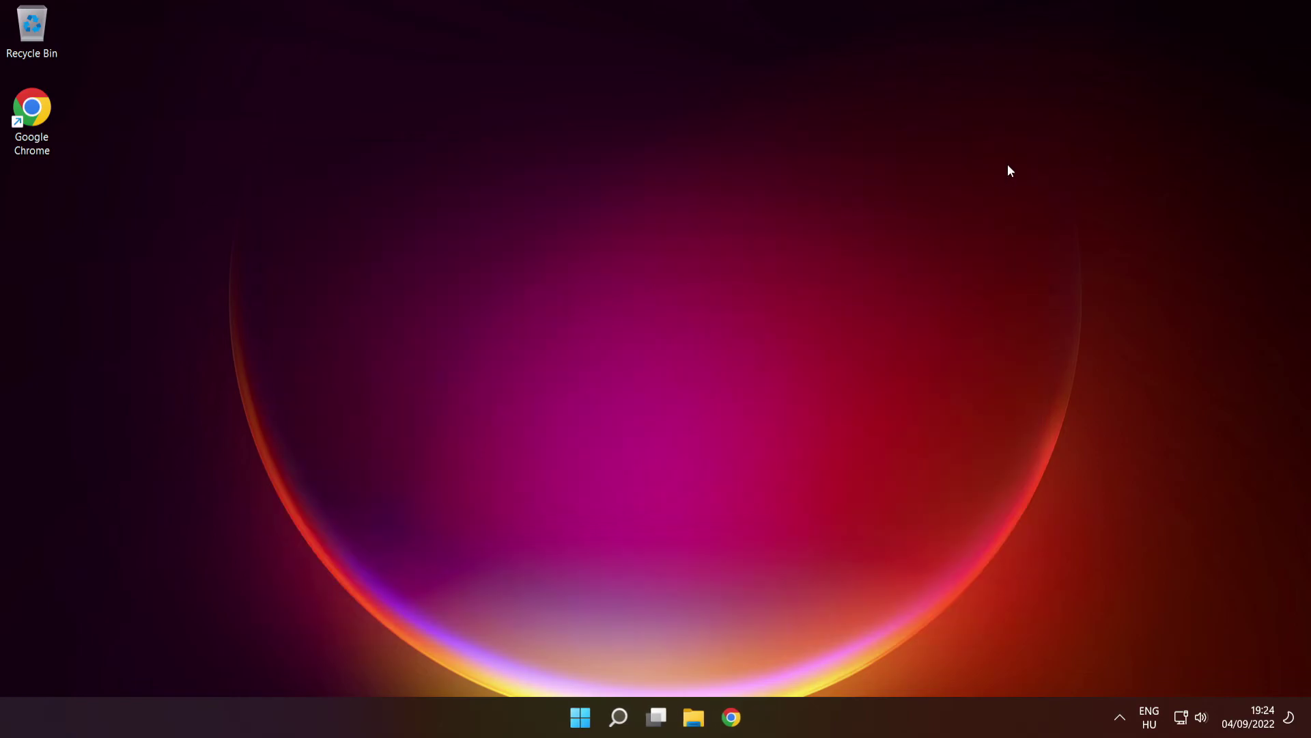
Step: Restart the computer
click(577, 709)
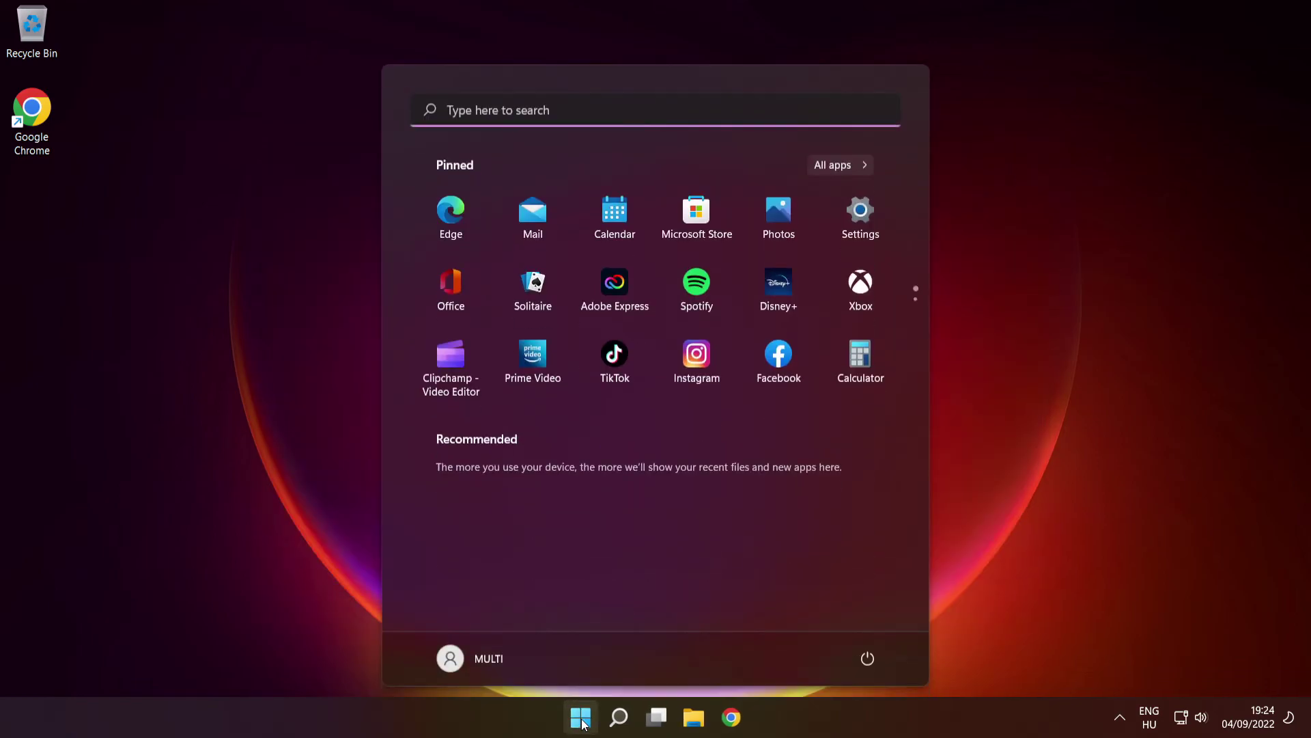
click(868, 658)
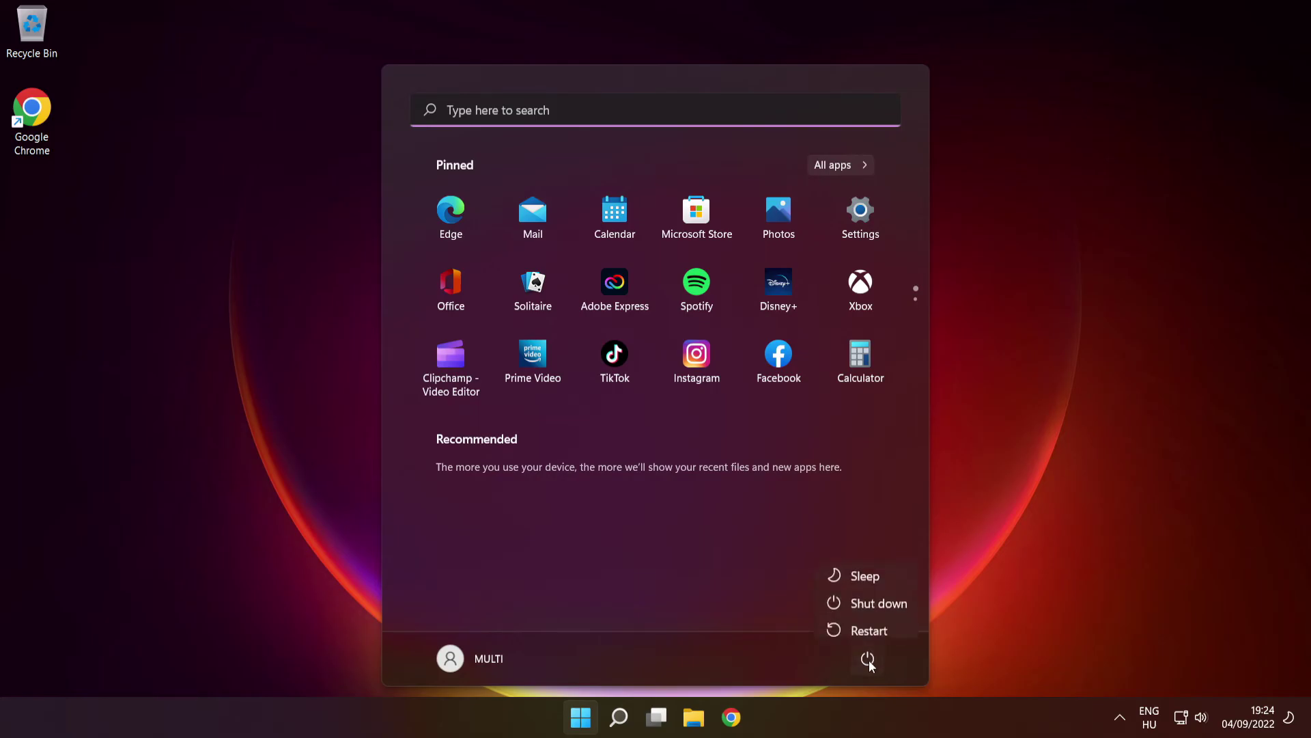
click(872, 623)
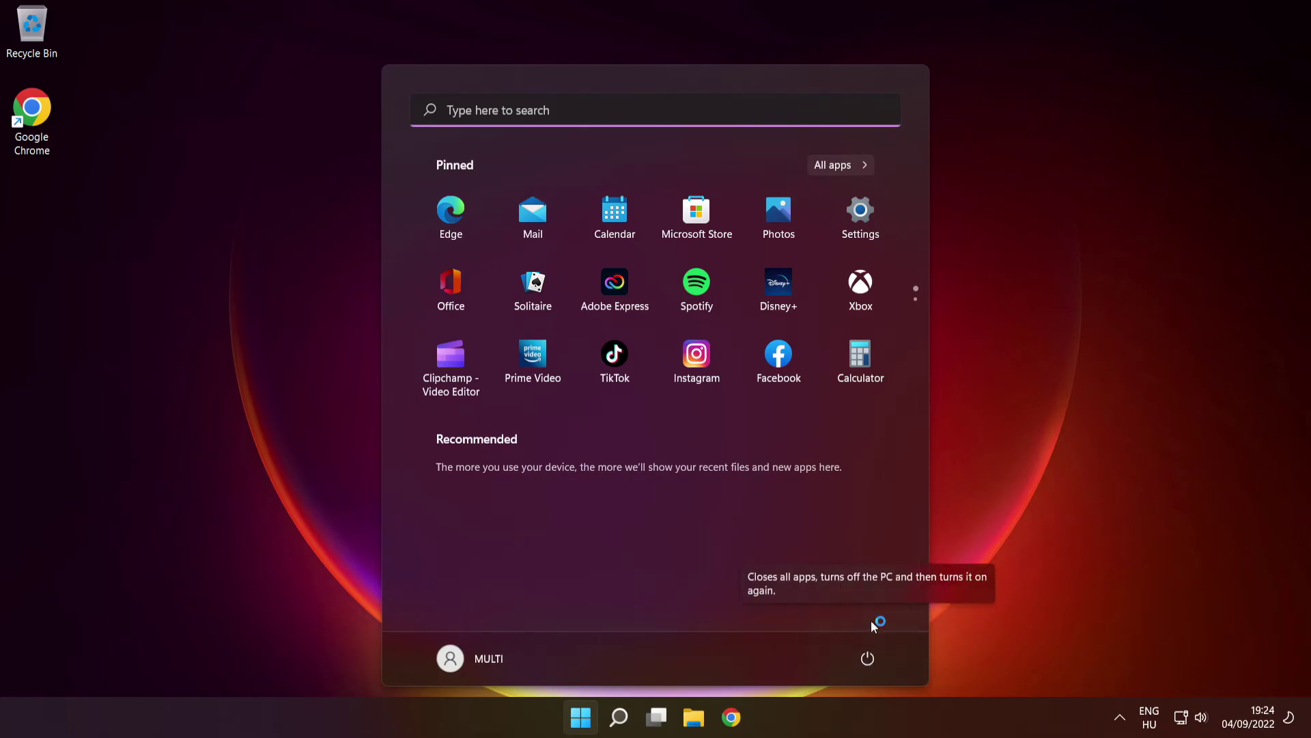